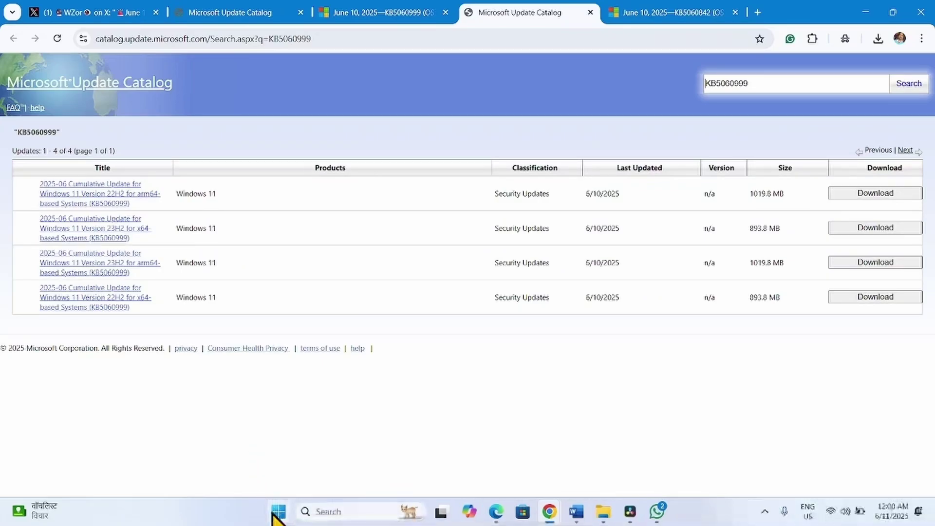
Check the system type under the device specifications on the System About page in Windows Settings, and close Settings
click(273, 514)
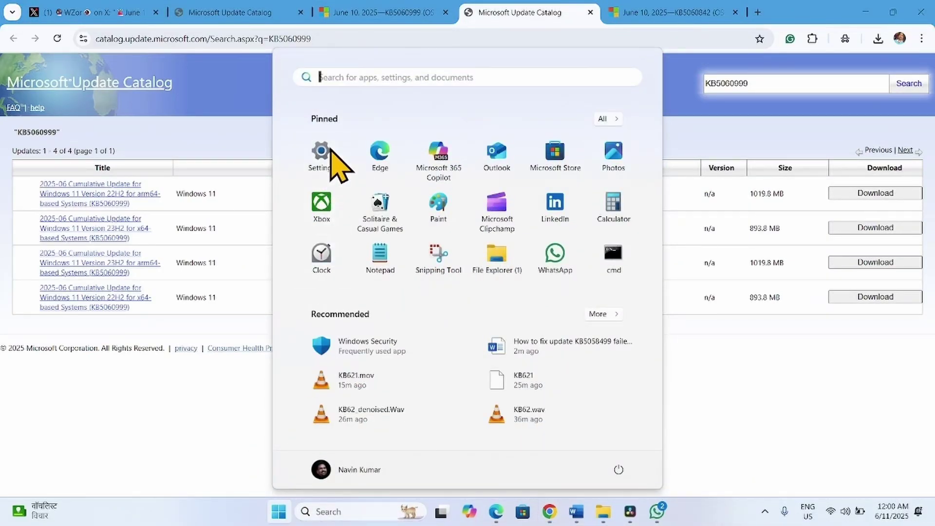
click(321, 156)
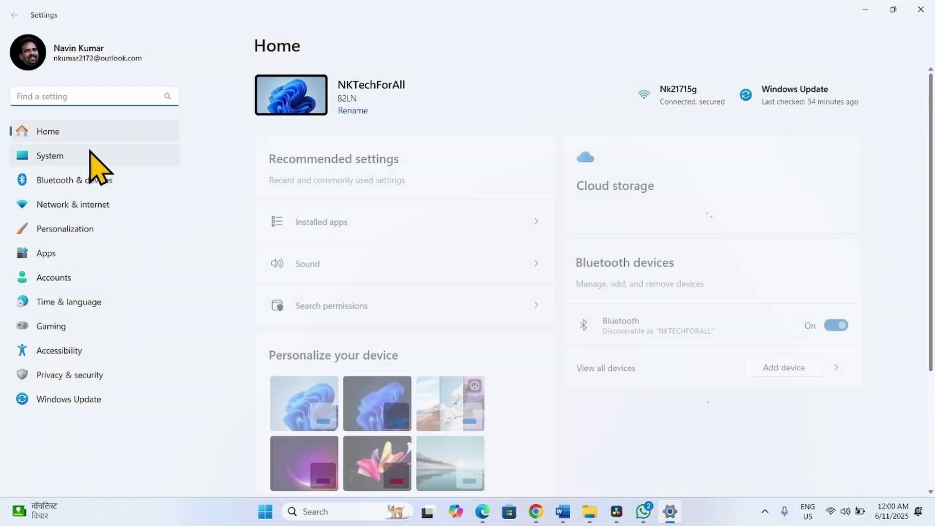
click(89, 156)
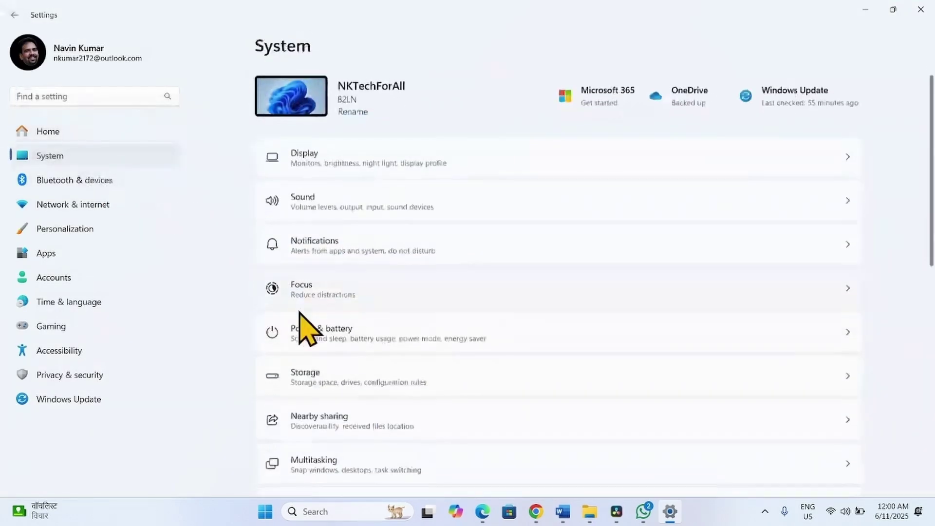
scroll(390, 341, down, 10)
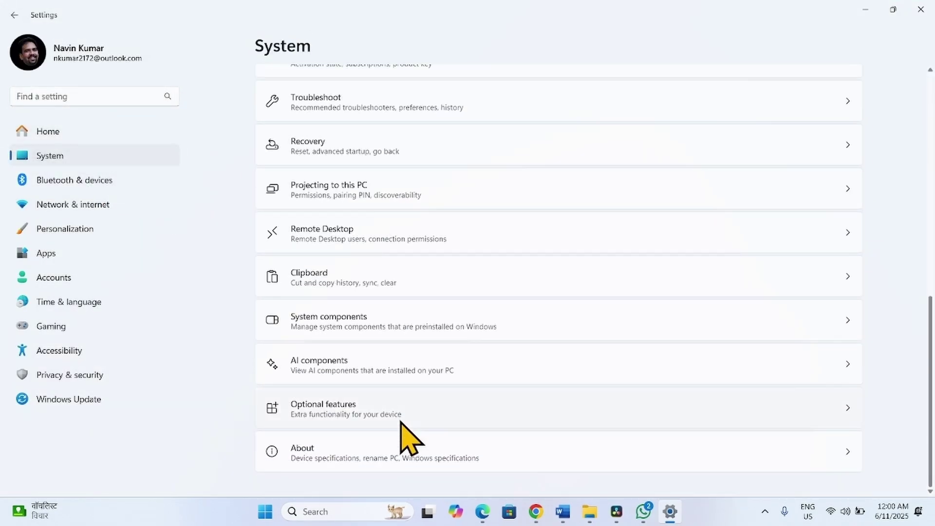
click(323, 460)
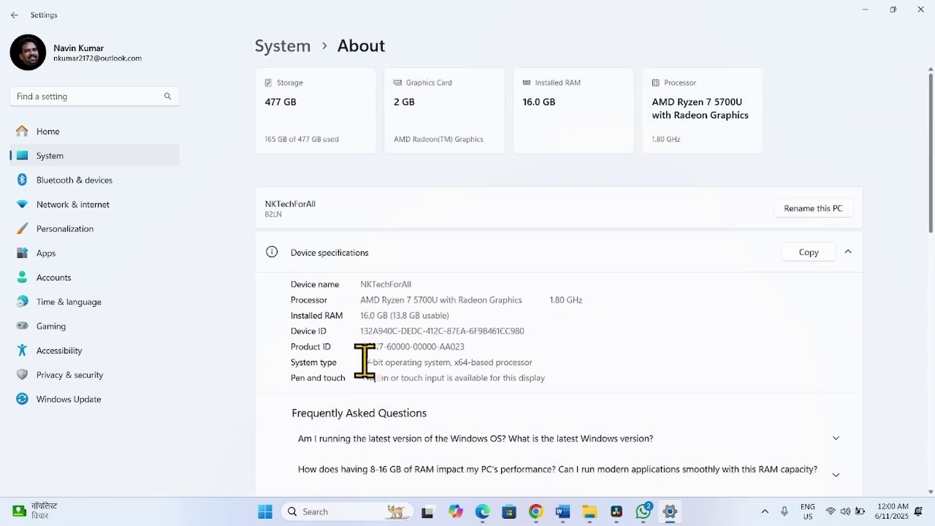
drag(362, 362, 620, 358)
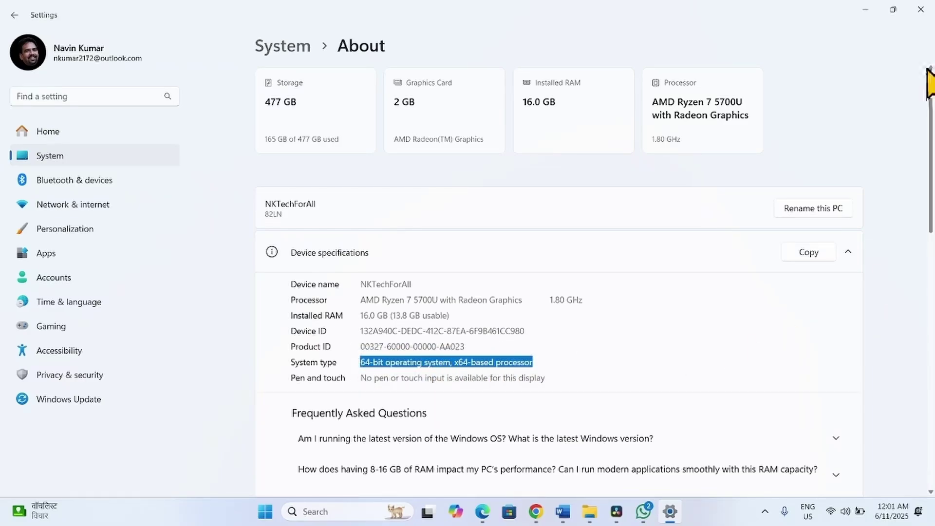
click(920, 9)
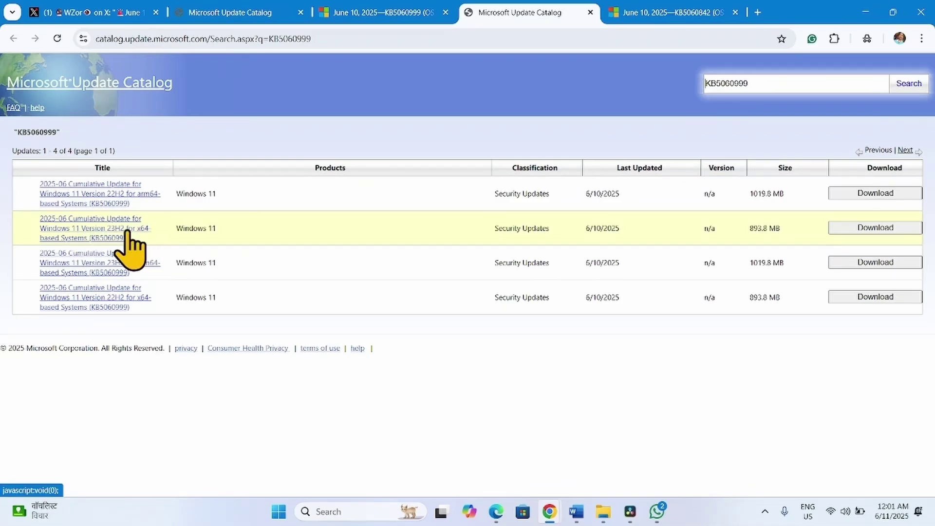
Download the 2025-06 Cumulative Update for Windows 11 Version 23H2 for x64-based Systems (KB5060999) and check the recent downloads
click(879, 230)
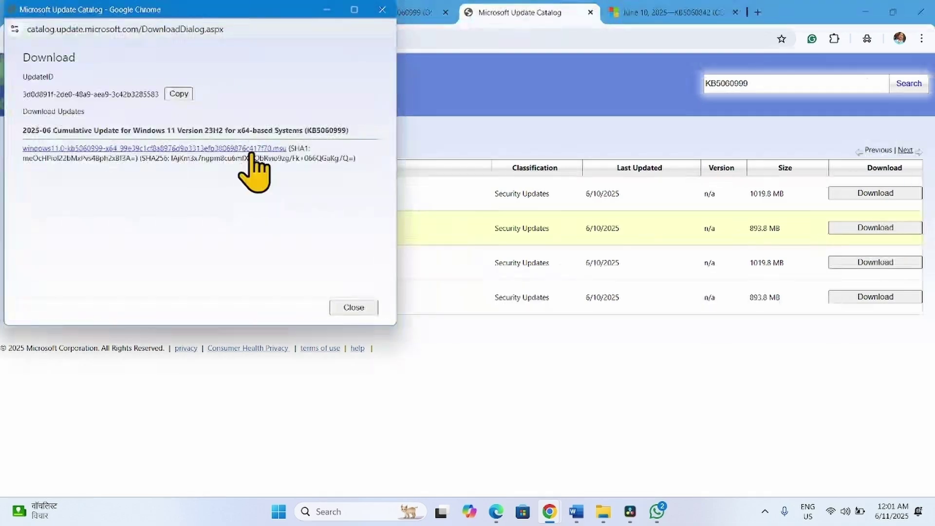
click(243, 149)
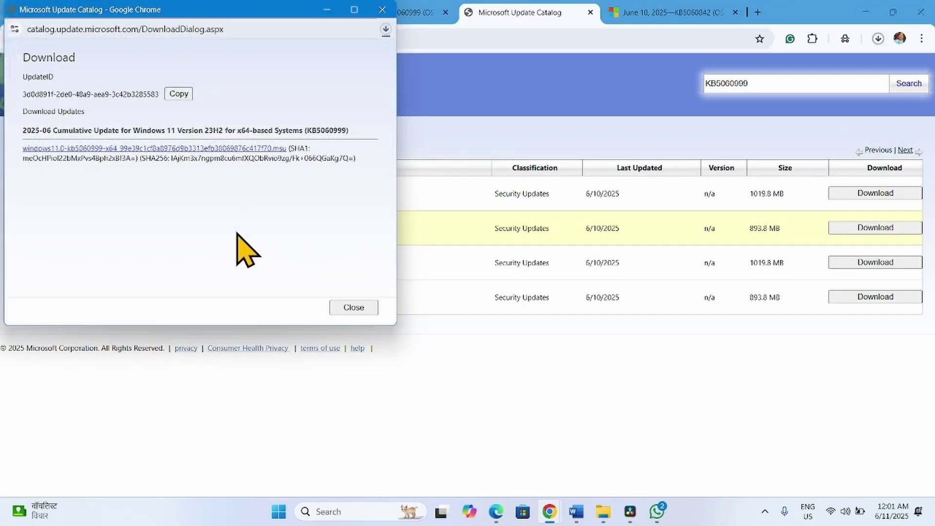
click(383, 10)
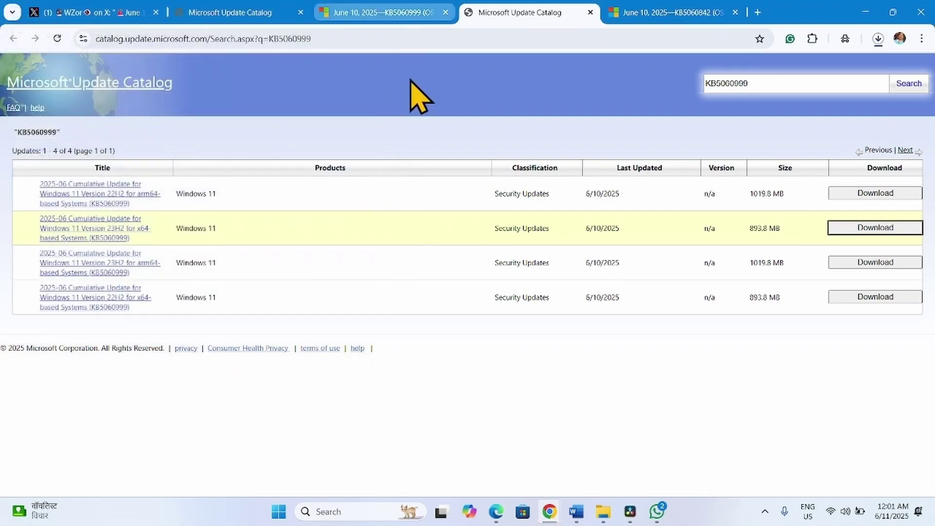
click(877, 39)
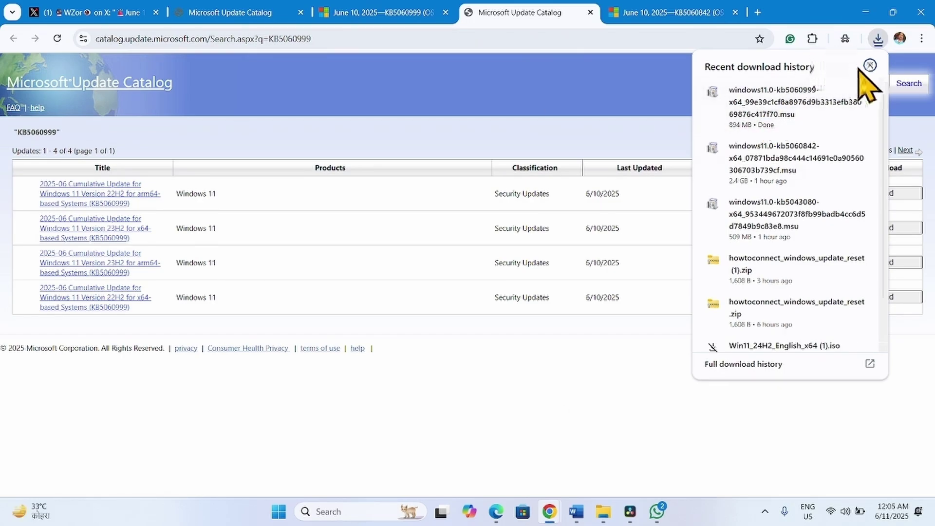
Minimize the browser and launch the downloaded KB5060999 .msu installer from the Downloads folder in File Explorer
click(864, 12)
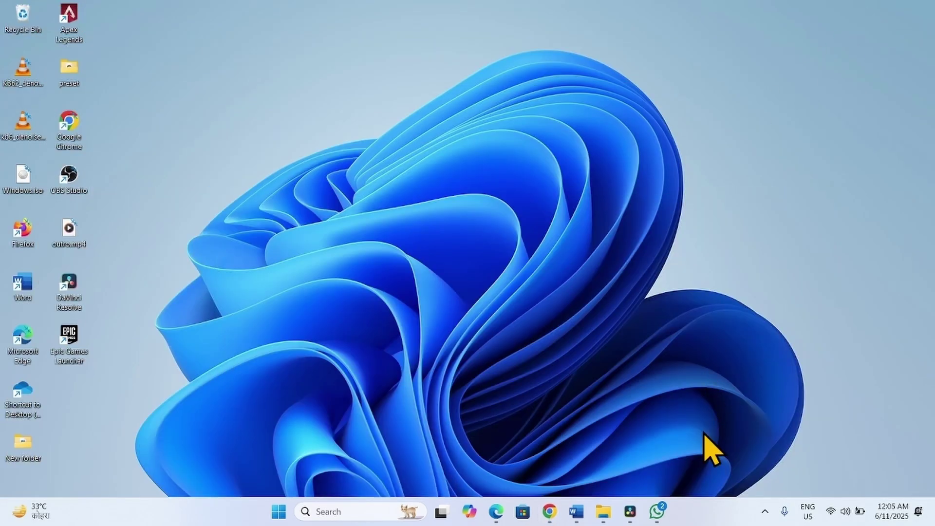
click(603, 519)
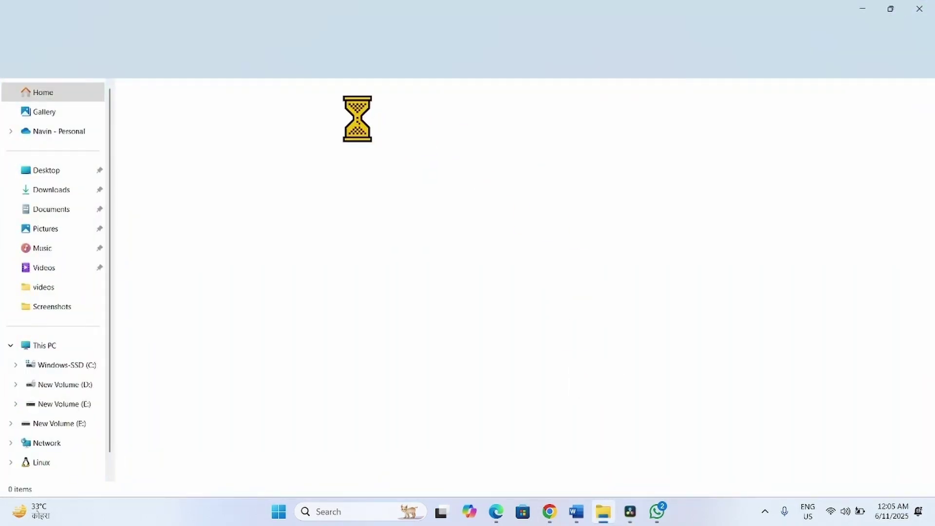
click(53, 195)
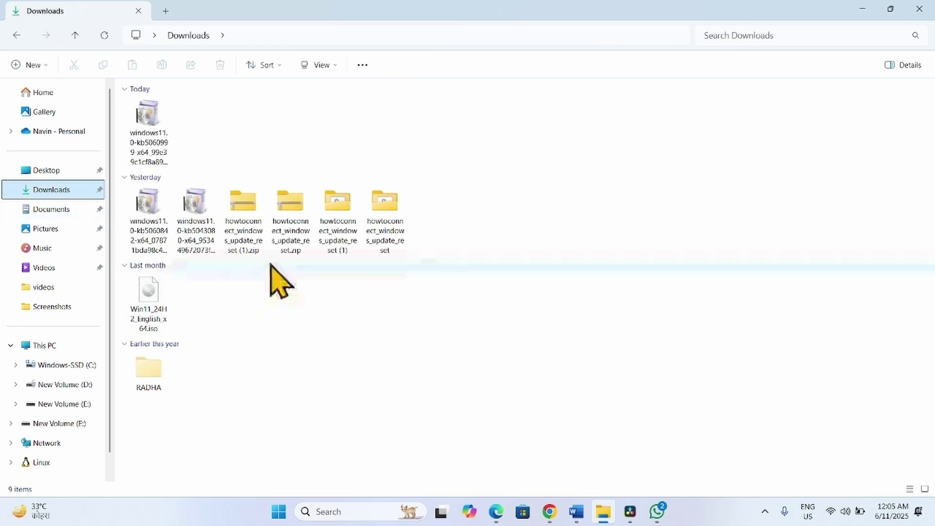
right_click(148, 133)
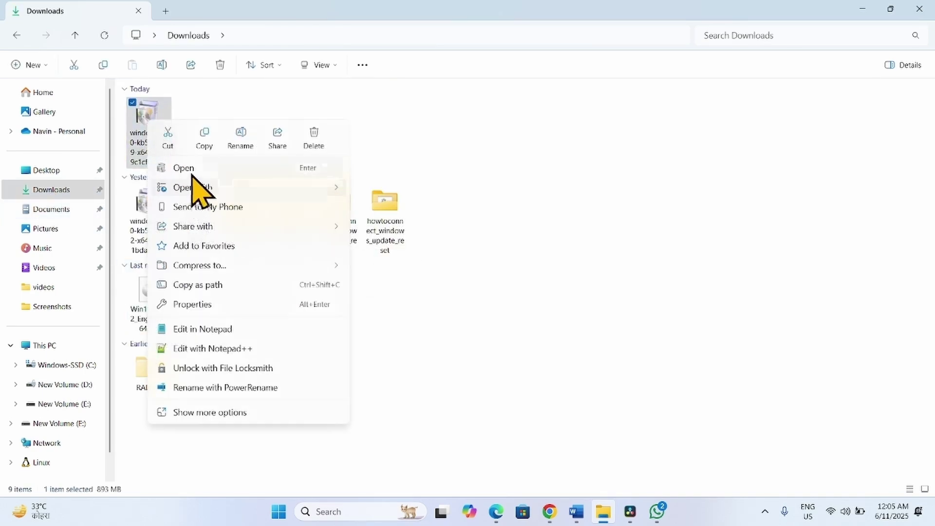
click(191, 170)
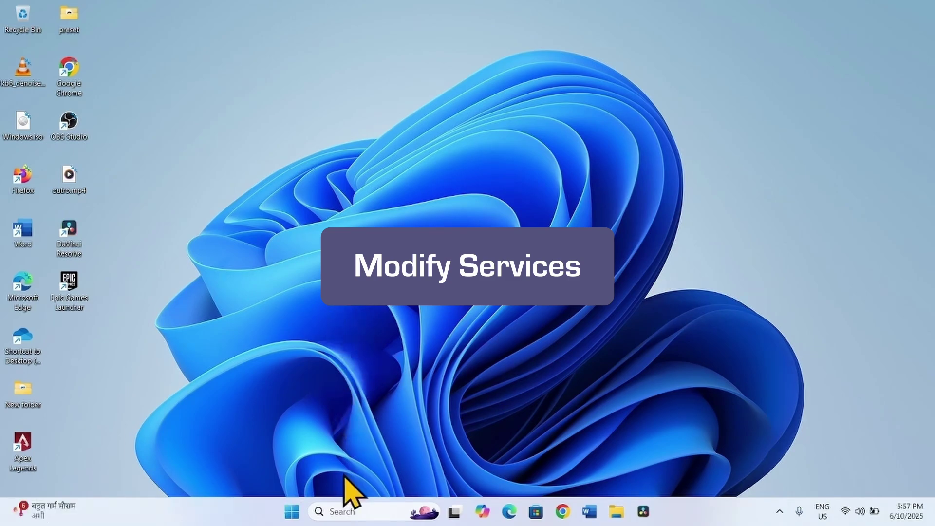
Search Windows for "services" and open the Services console
click(335, 509)
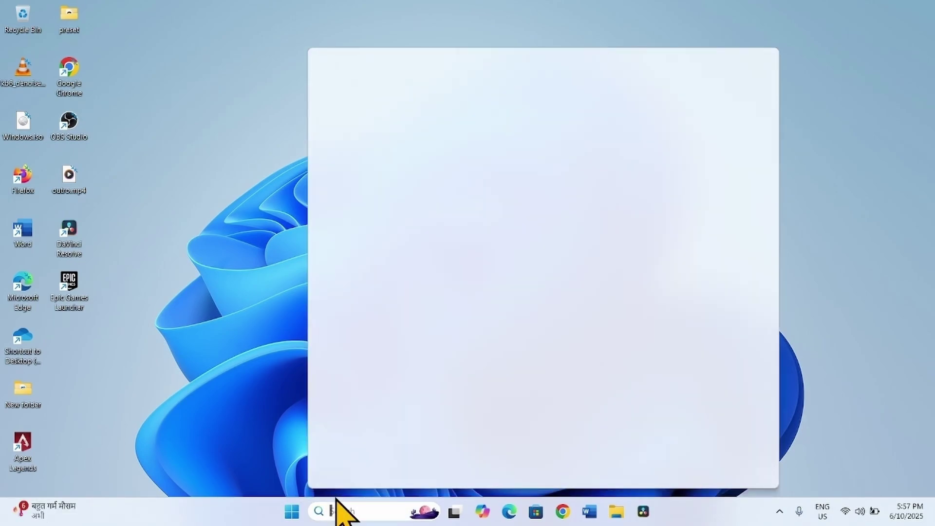
text(services)
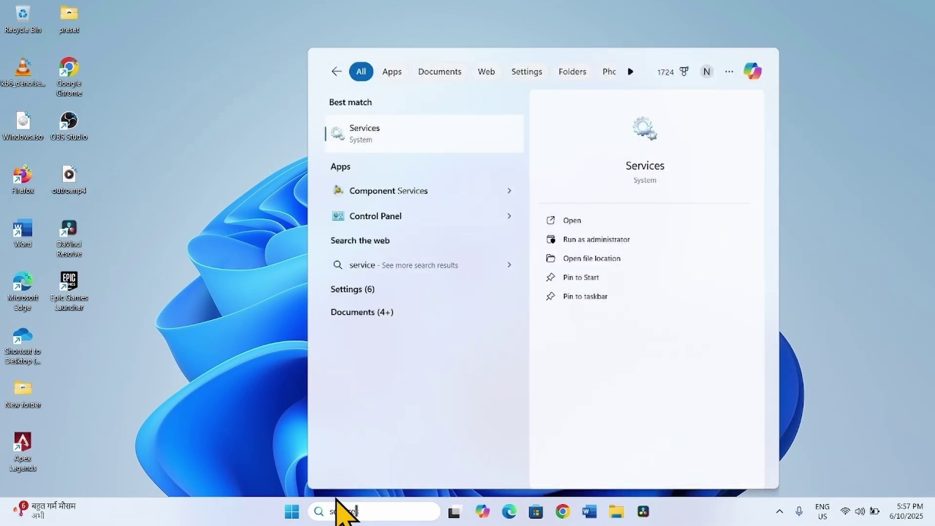
click(381, 142)
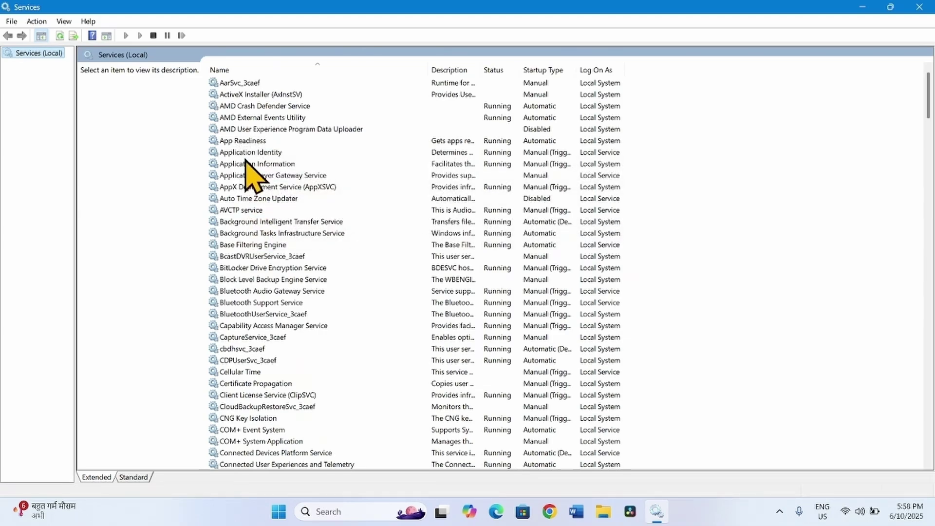
Set the startup type of the App Readiness service to Automatic in its properties
click(243, 140)
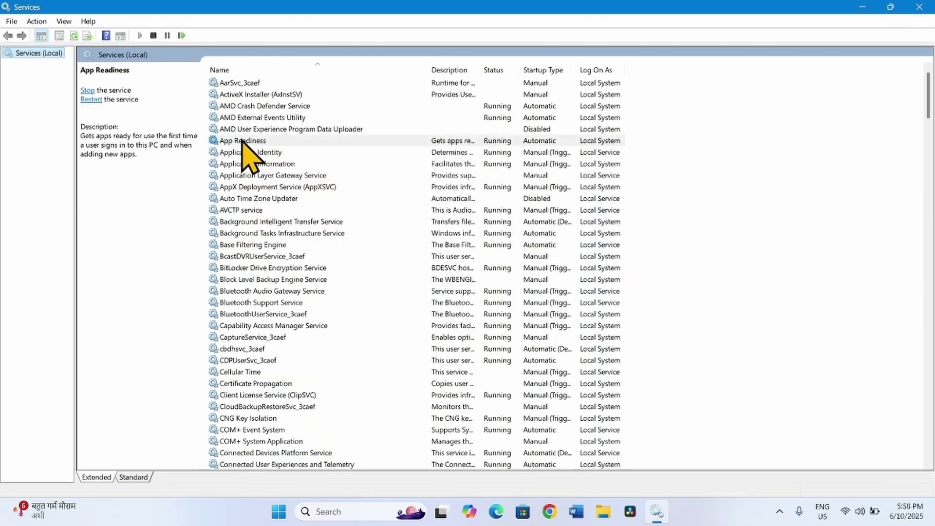
right_click(244, 146)
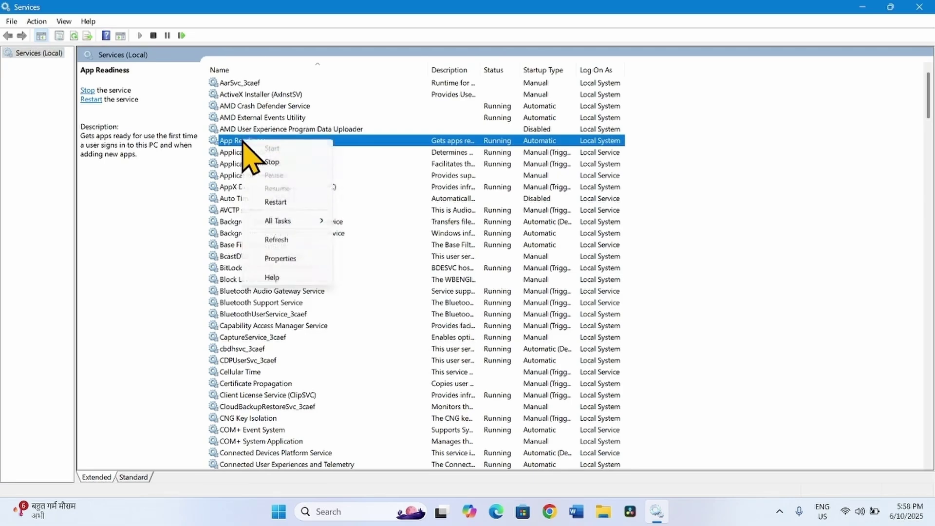
click(268, 259)
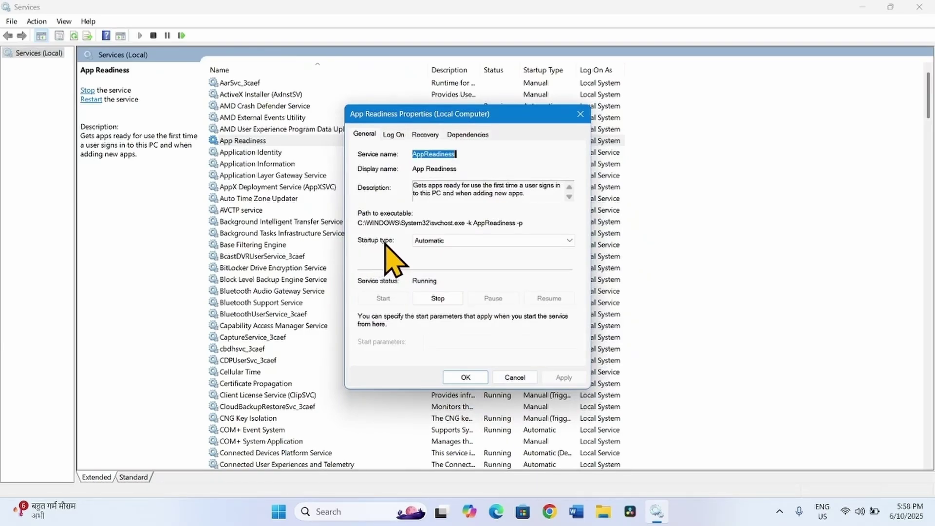
click(431, 241)
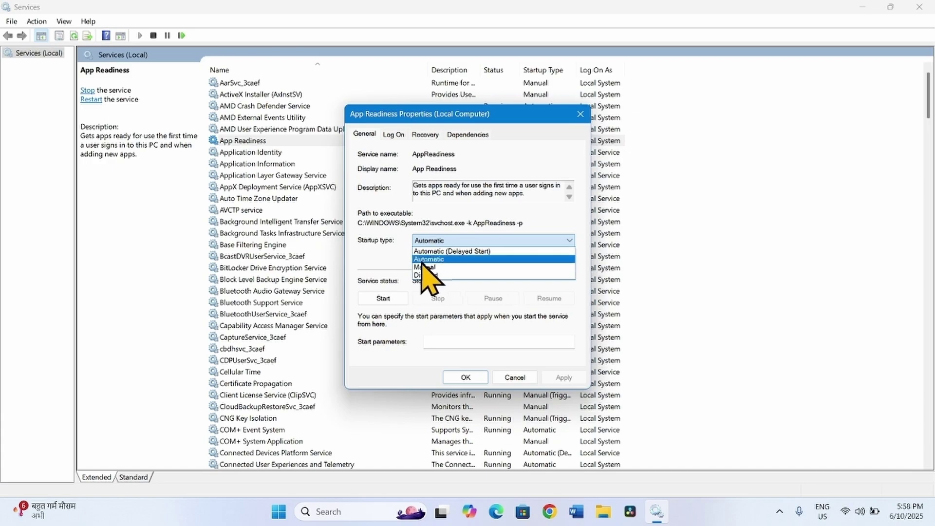
click(430, 259)
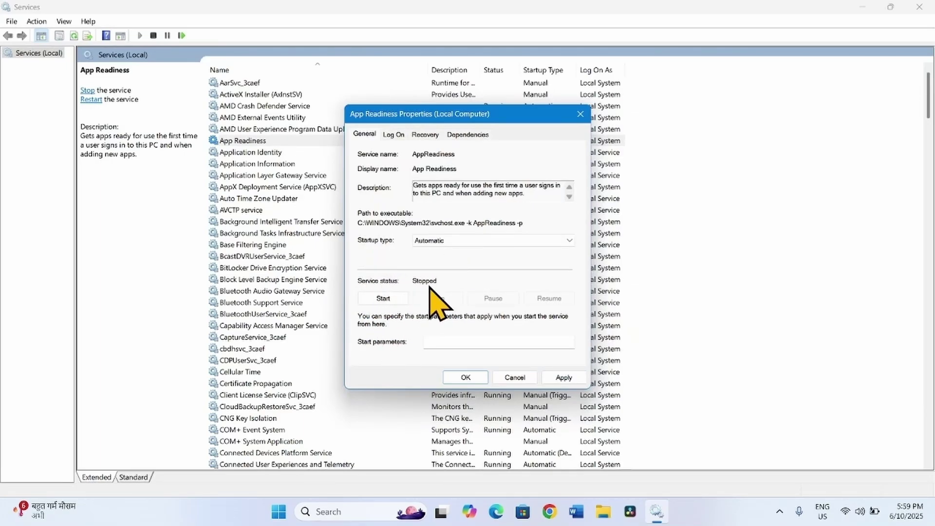
Start the App Readiness service, save its properties, and restart the service
click(377, 303)
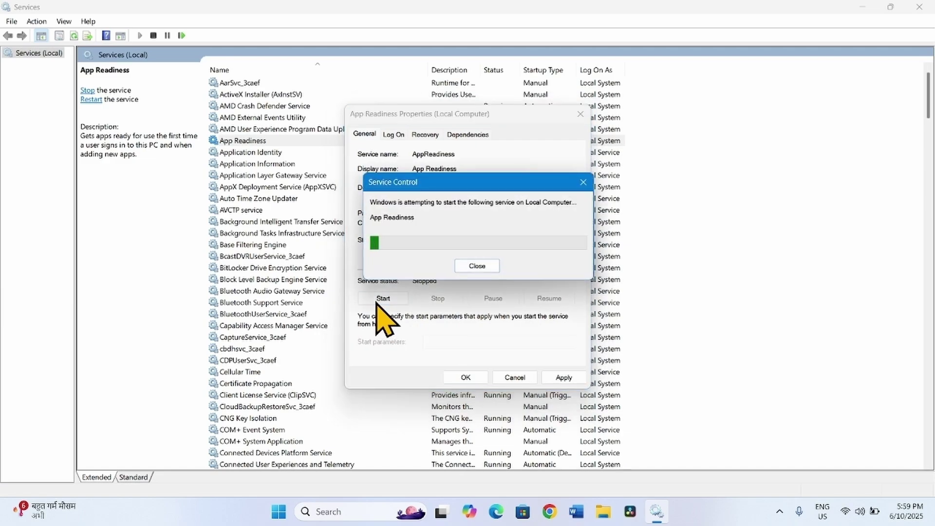
click(558, 380)
click(466, 379)
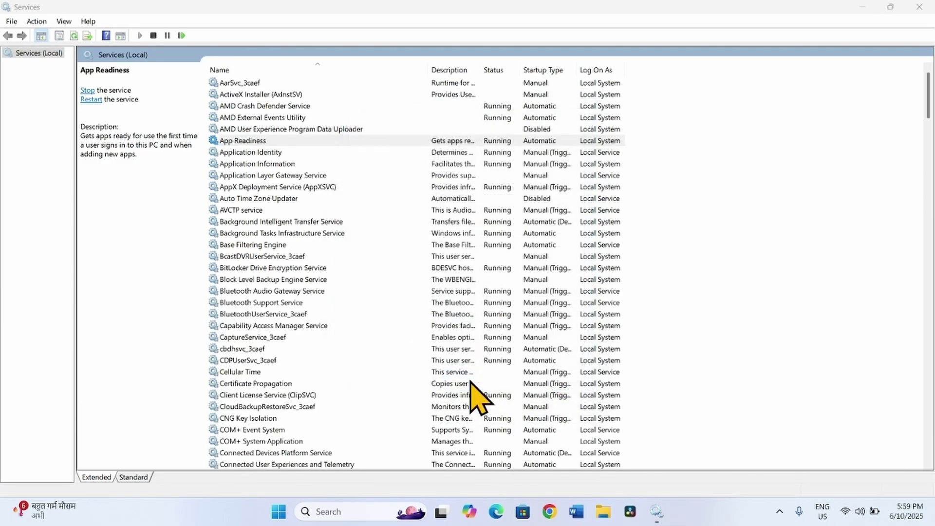
right_click(238, 143)
click(261, 202)
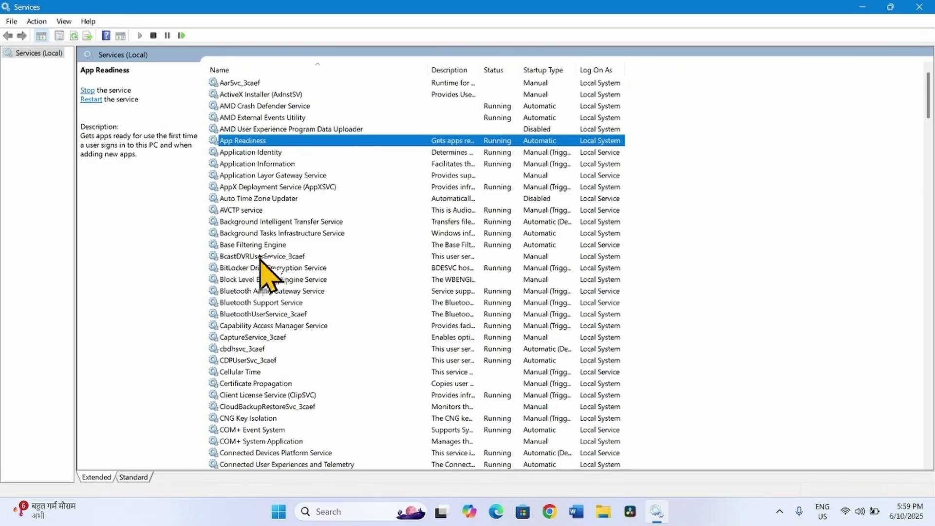
Set the startup type of the Background Intelligent Transfer Service to Automatic and restart the service
click(249, 222)
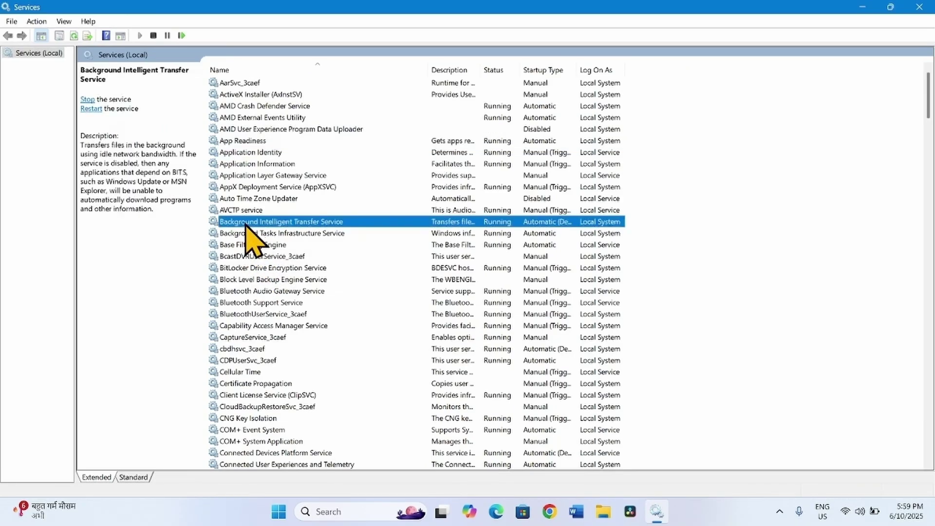
right_click(278, 222)
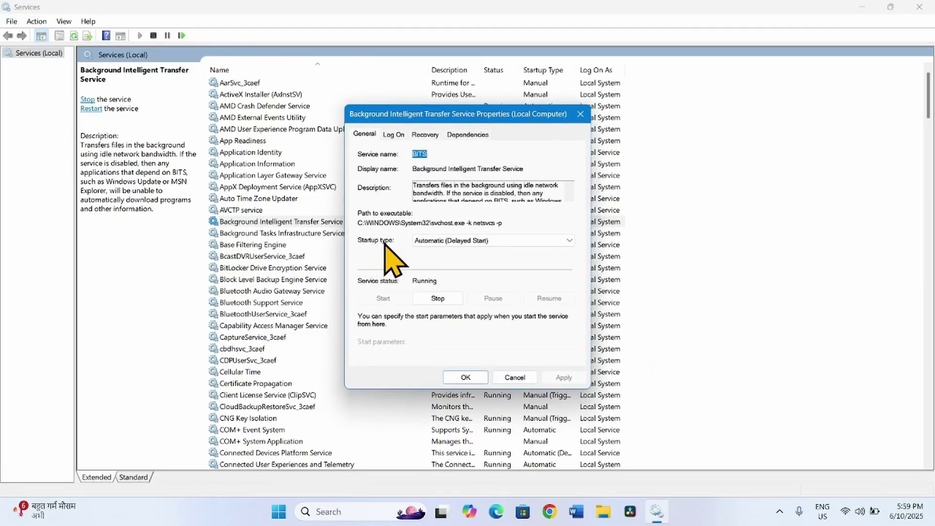
click(445, 240)
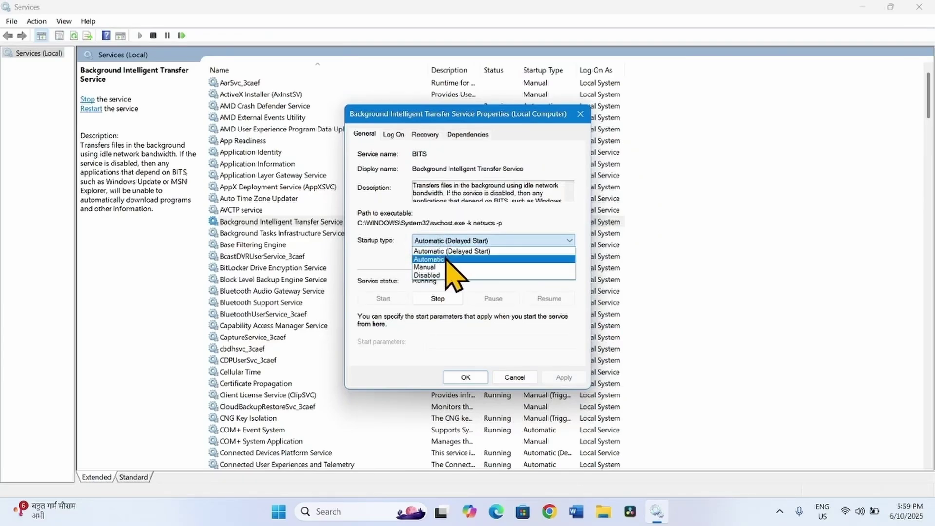
click(446, 259)
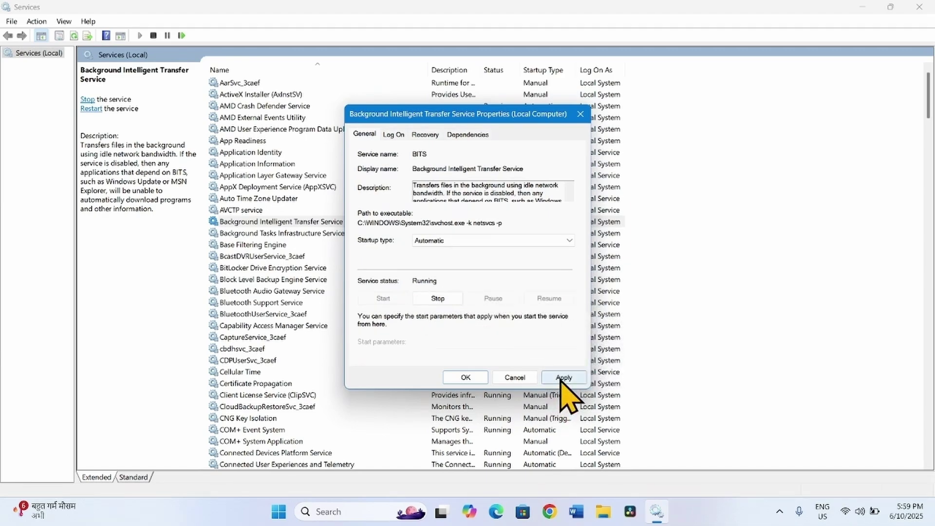
click(466, 378)
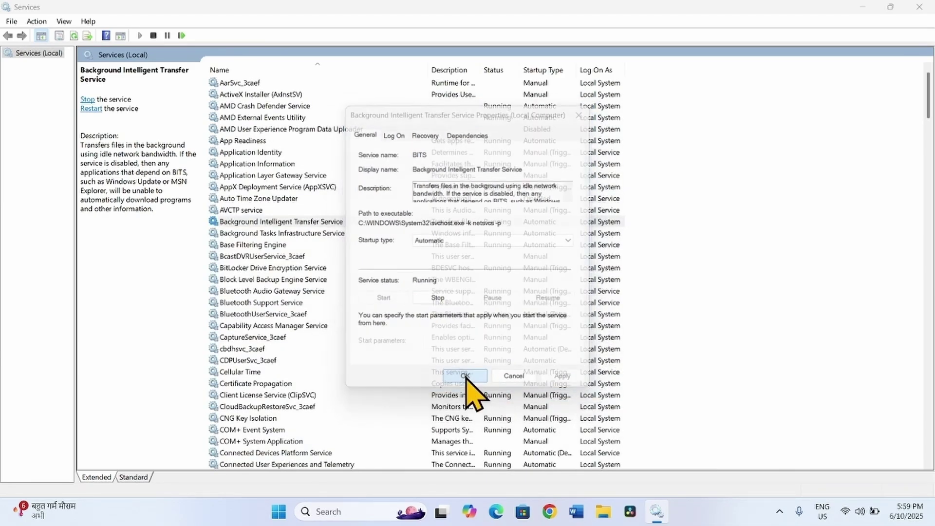
right_click(257, 225)
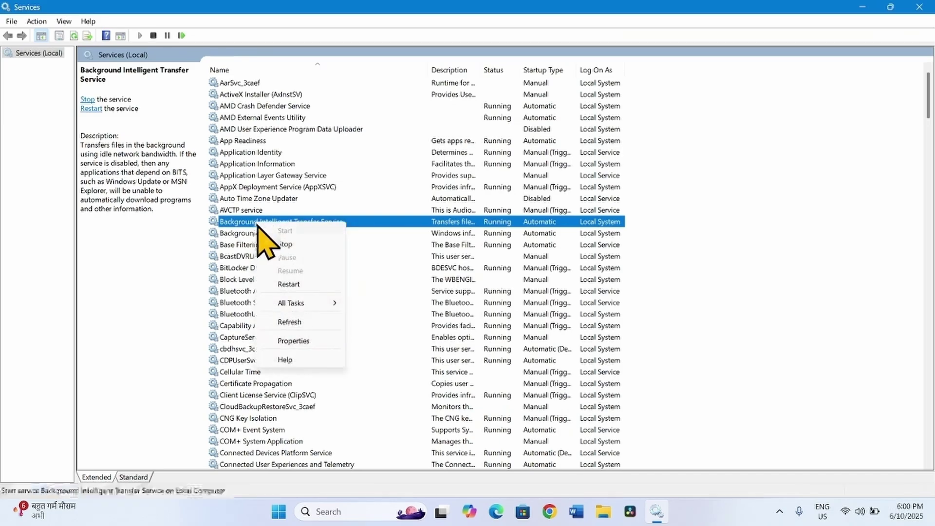
click(288, 284)
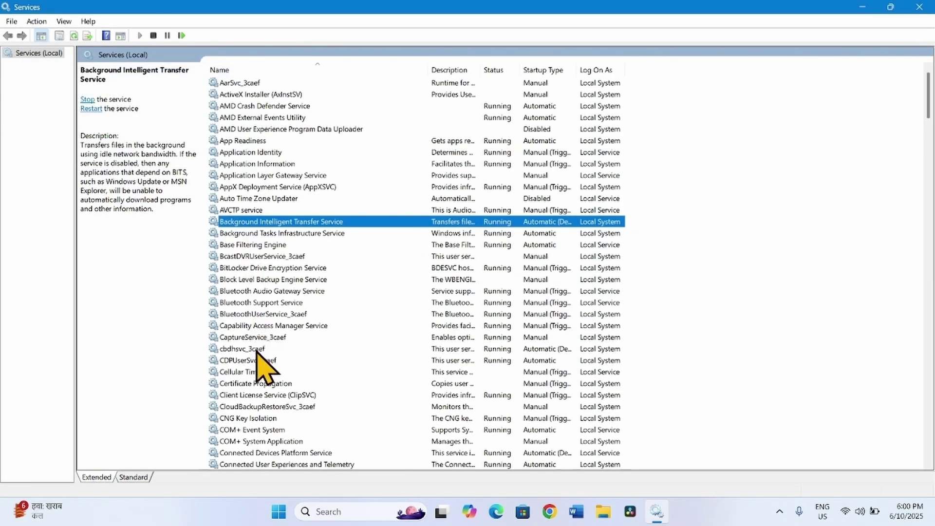
Confirm the Automatic startup type of Cryptographic Services in its properties and restart it together with its dependent services
scroll(262, 368, down, 7)
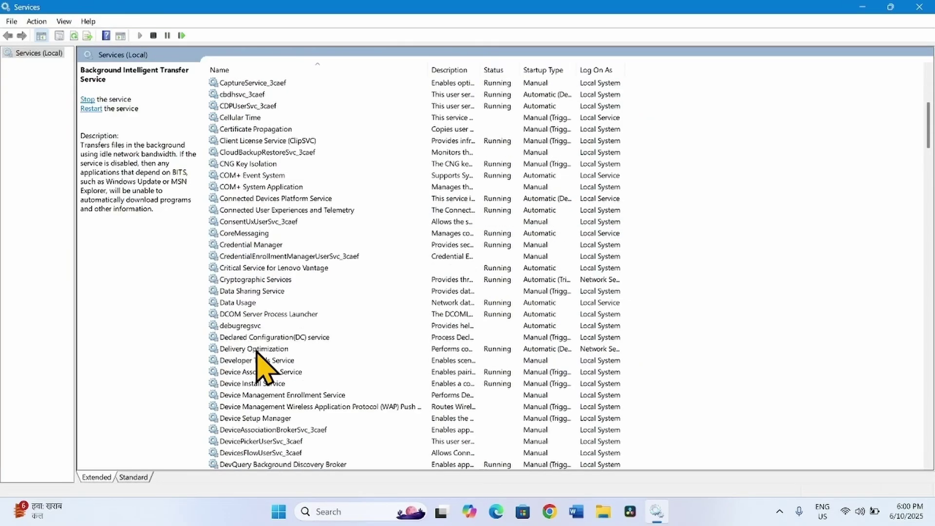
click(240, 280)
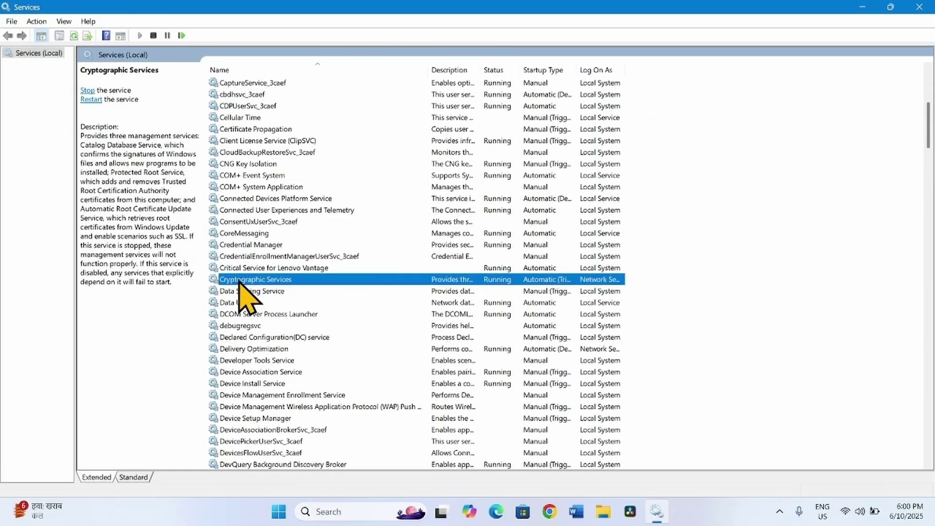
right_click(243, 280)
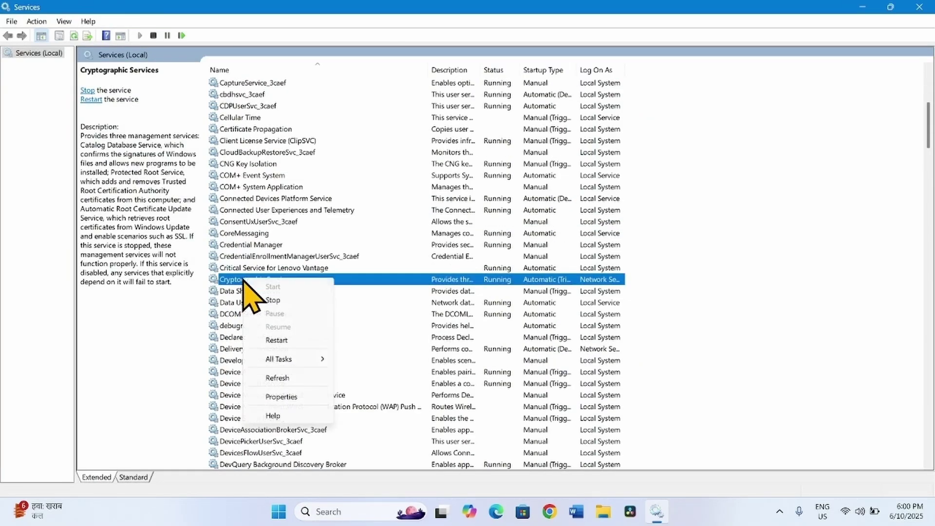
click(281, 397)
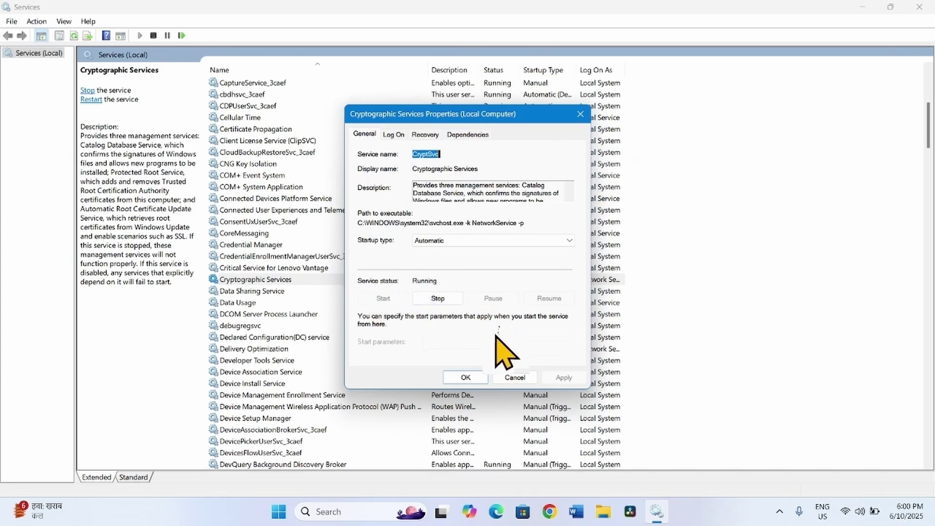
click(465, 377)
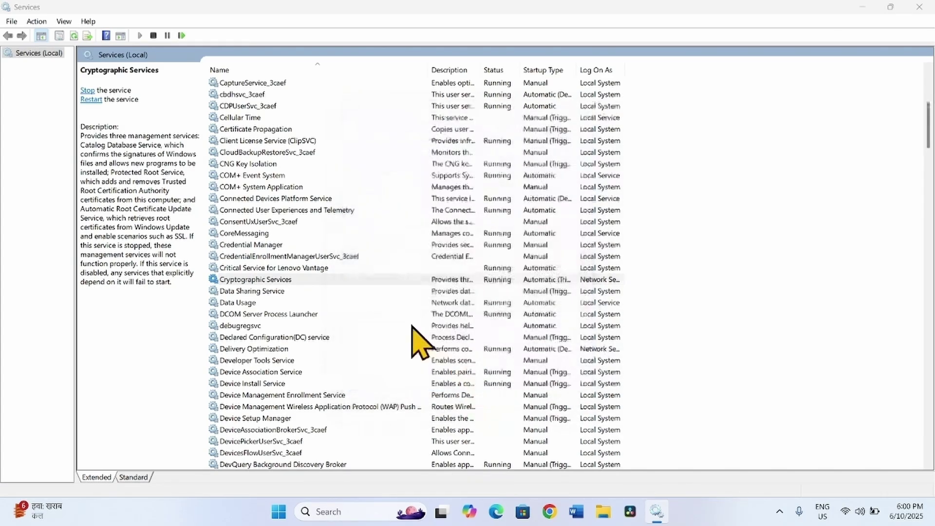
right_click(239, 283)
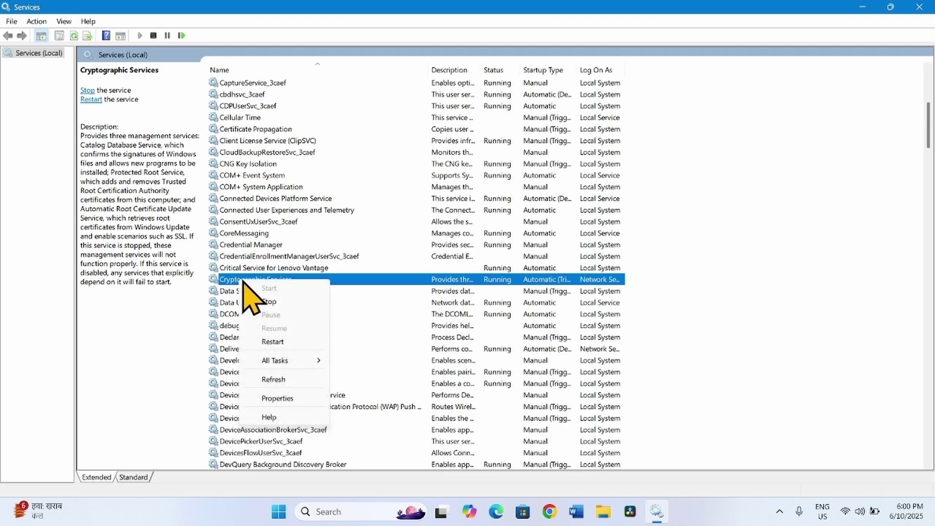
click(273, 342)
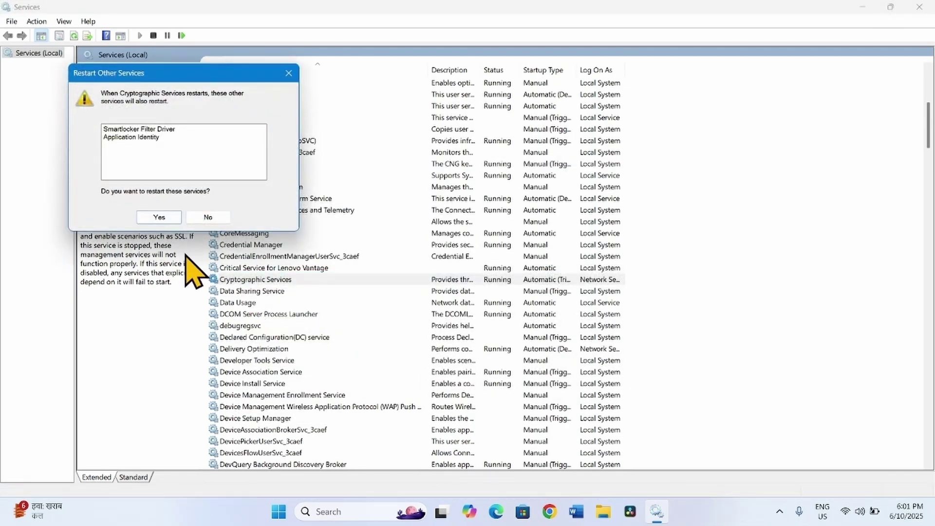
click(159, 217)
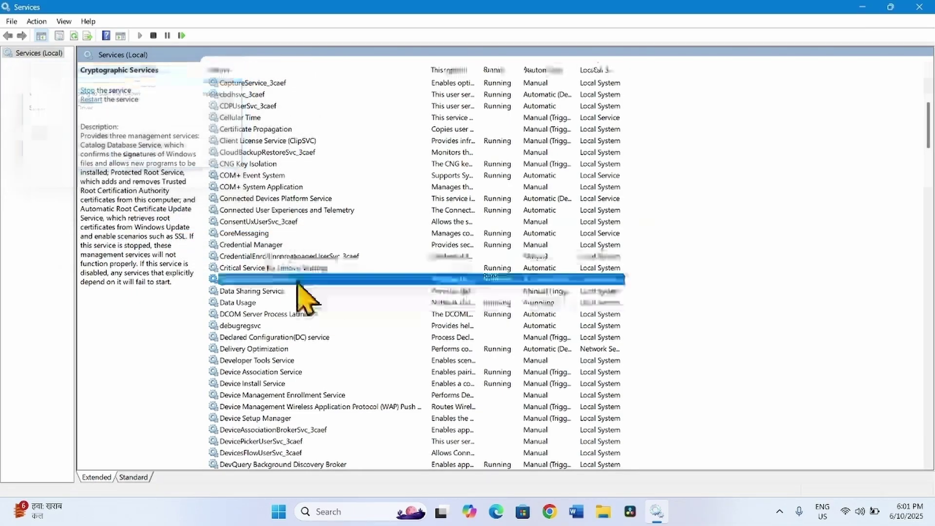
Confirm the Automatic startup type of the Windows Update service, restart the service, and close the Services console
scroll(302, 297, down, 11)
scroll(302, 297, down, 20)
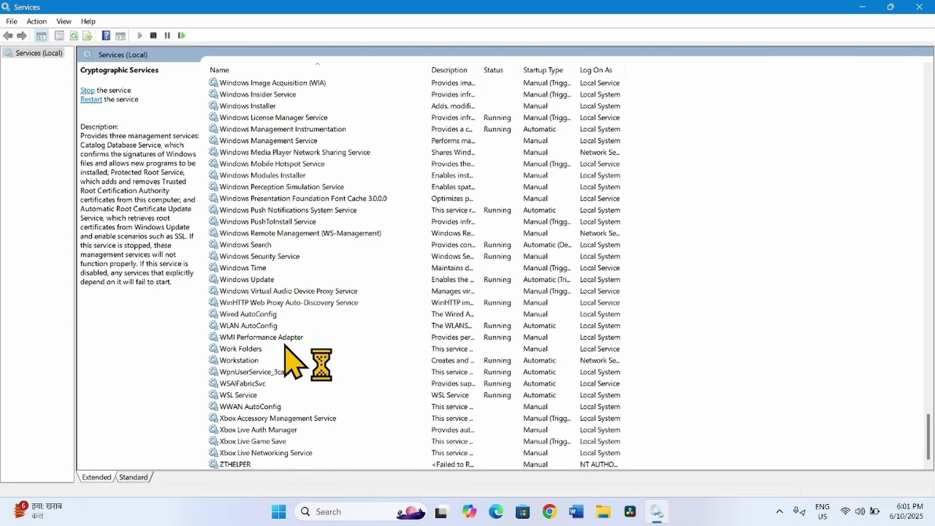
click(247, 281)
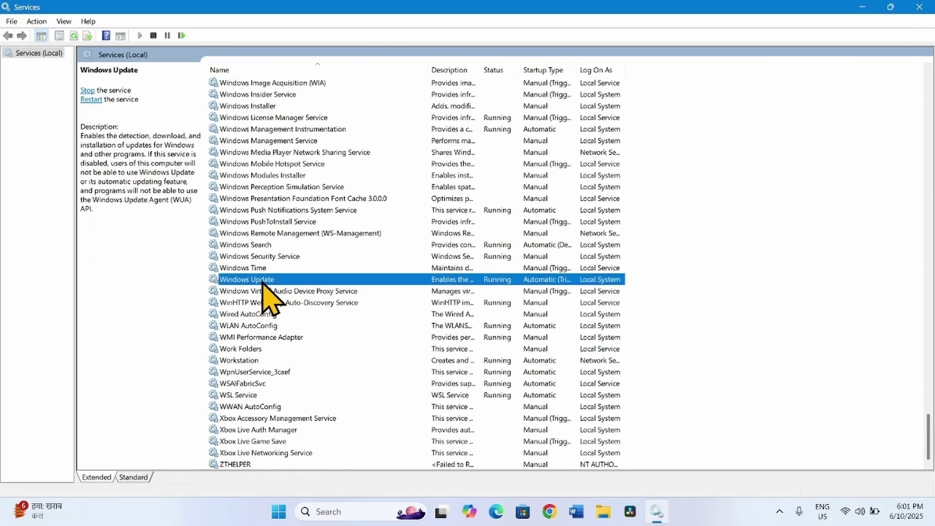
right_click(263, 284)
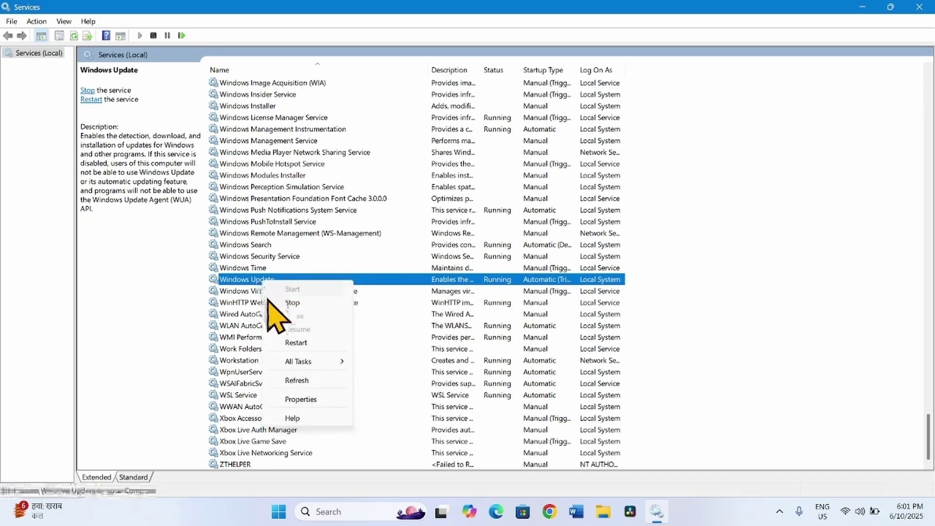
click(298, 399)
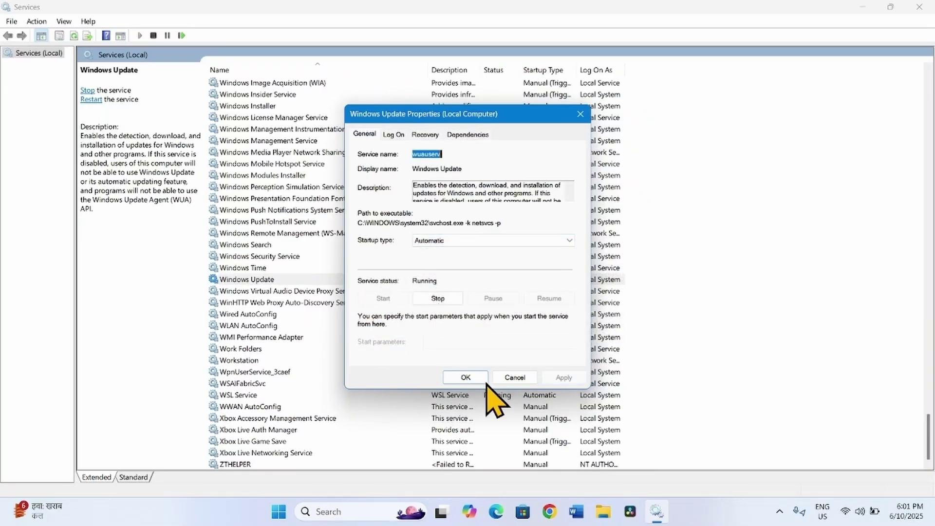
click(463, 378)
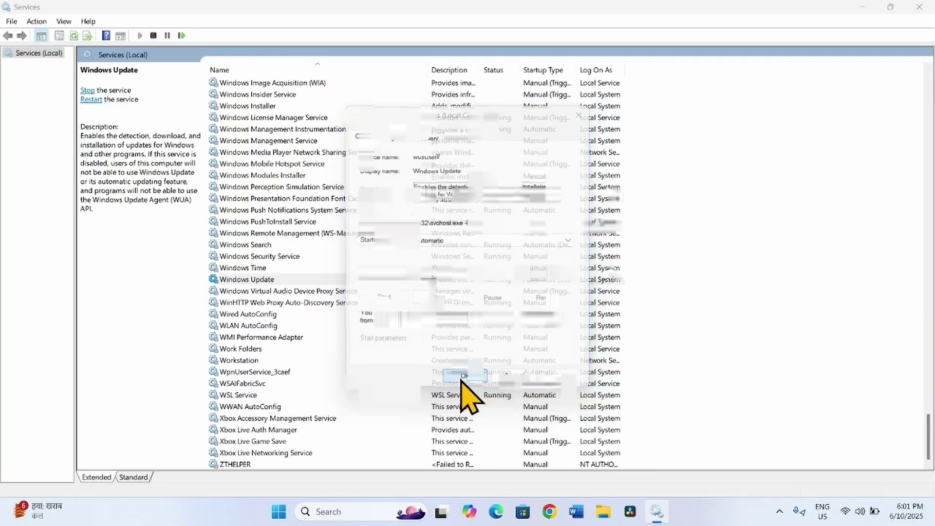
right_click(248, 283)
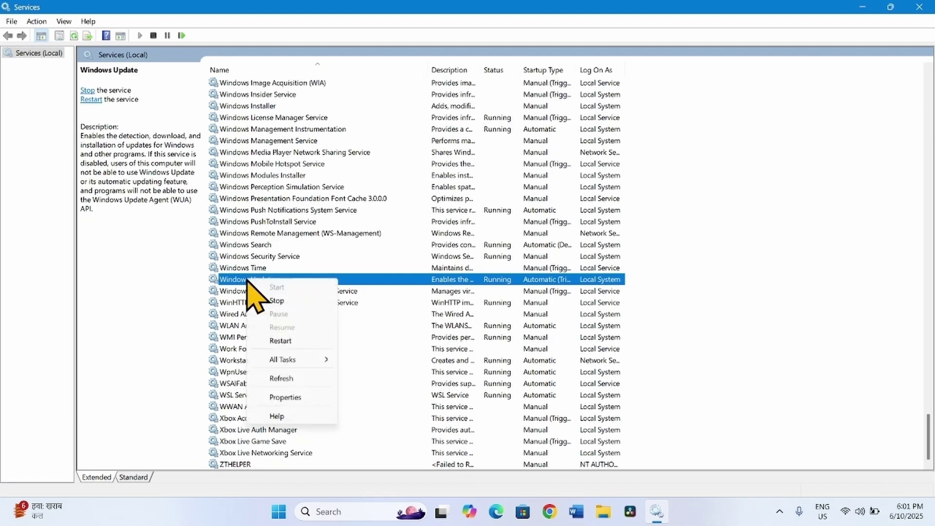
click(280, 341)
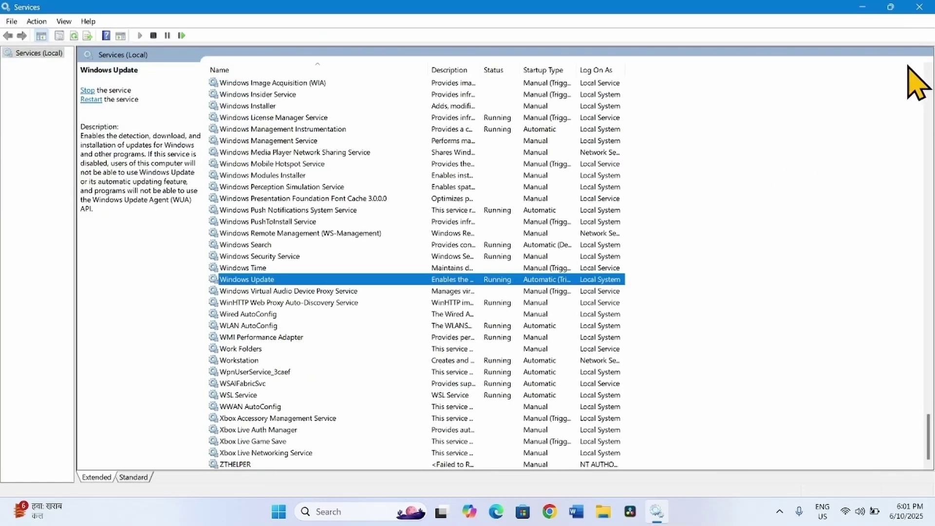
click(921, 8)
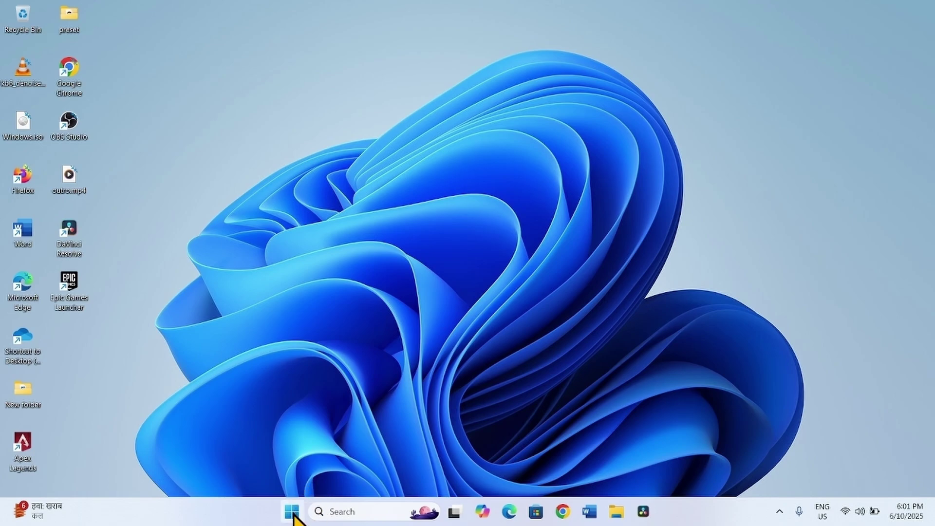
Open the Windows Update page in Settings, check for updates, and close Settings
click(293, 512)
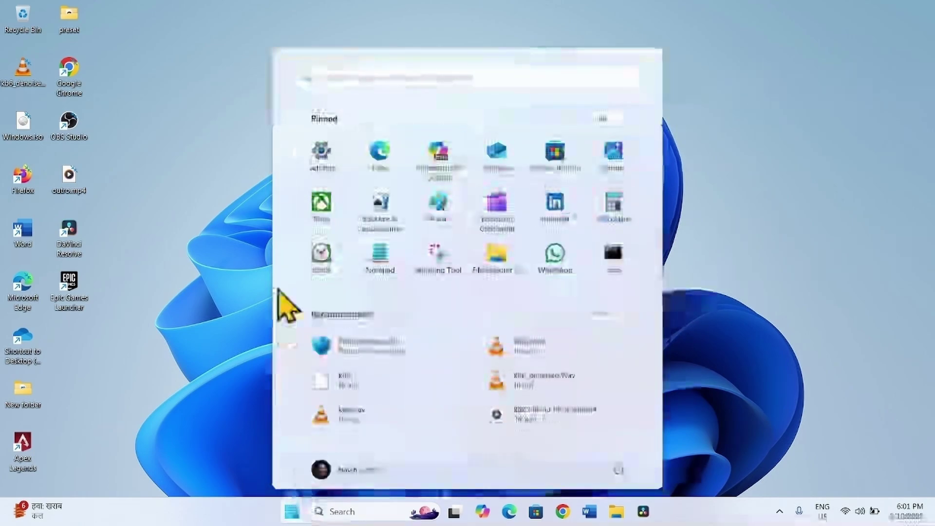
click(321, 156)
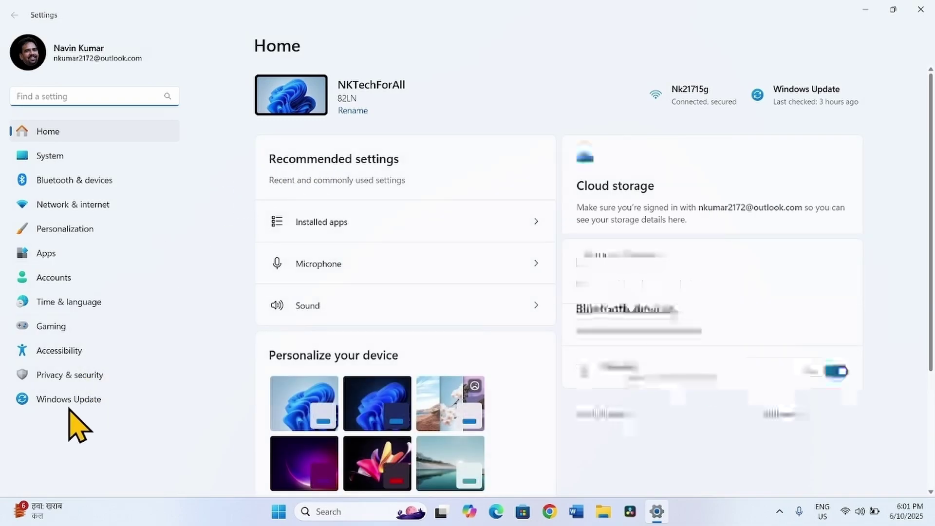
click(68, 407)
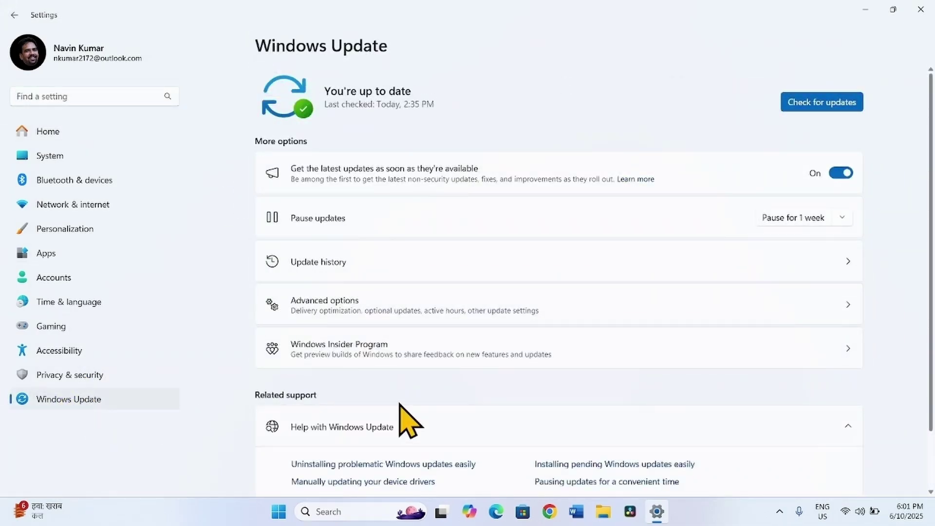
click(819, 108)
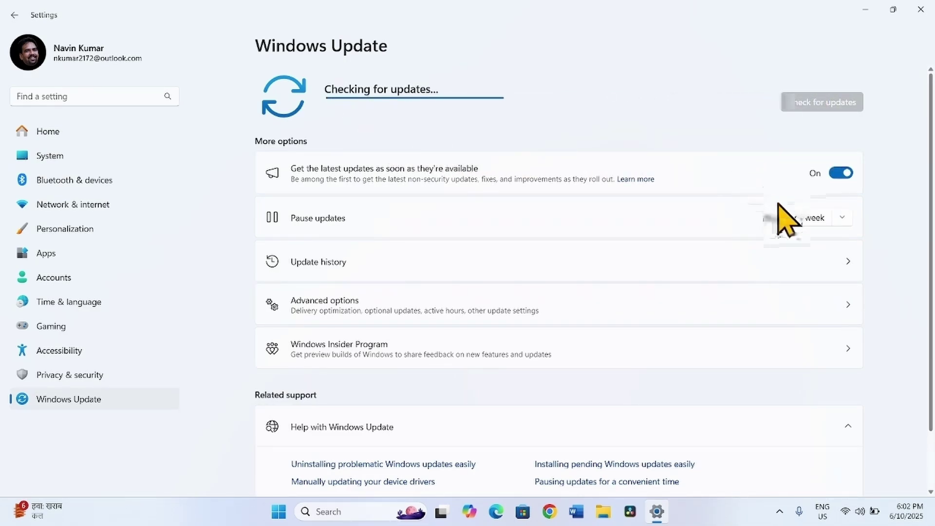
click(929, 9)
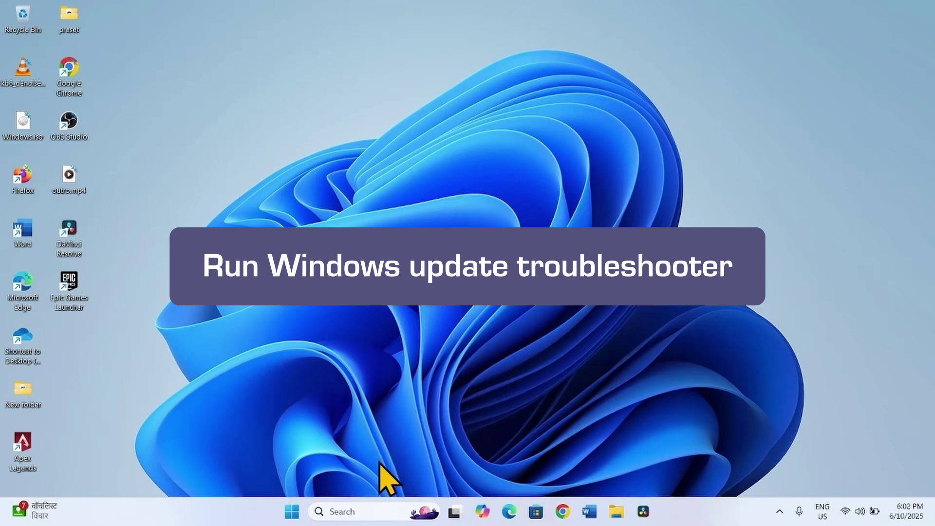
Search Windows for "troubleshoot", open Troubleshoot settings, and show the other troubleshooters
click(362, 511)
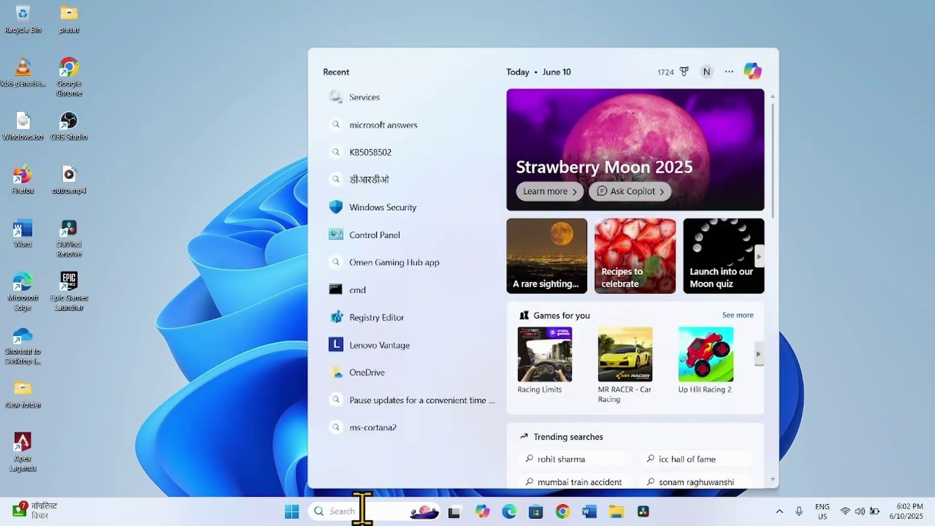
text(troubles)
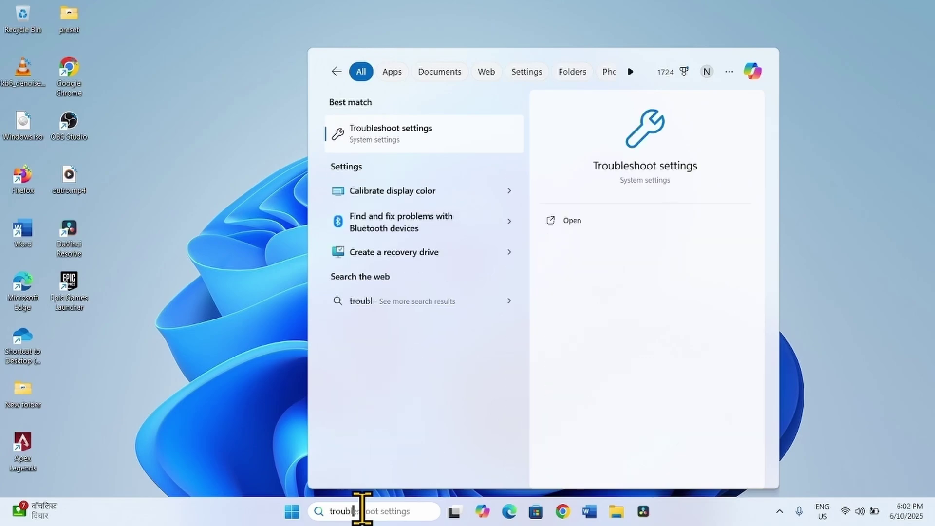
text(hoot)
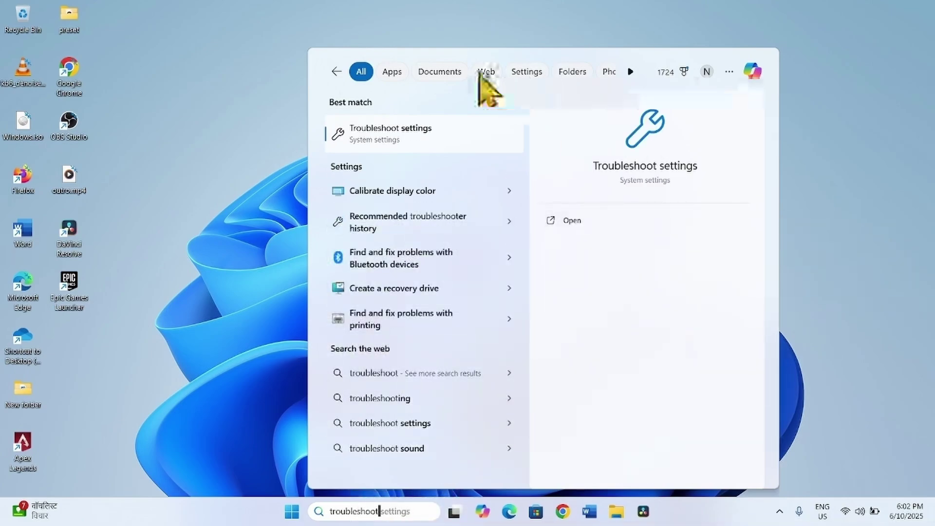
click(410, 142)
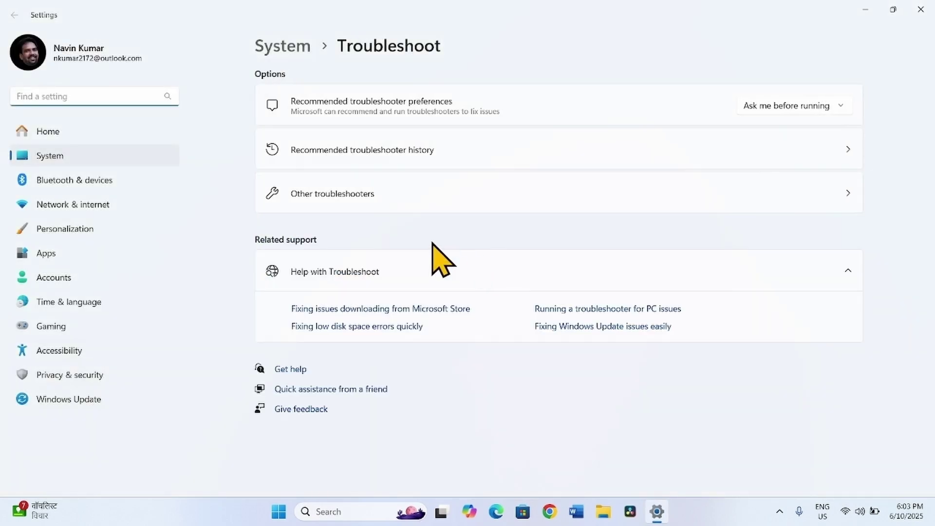
click(342, 214)
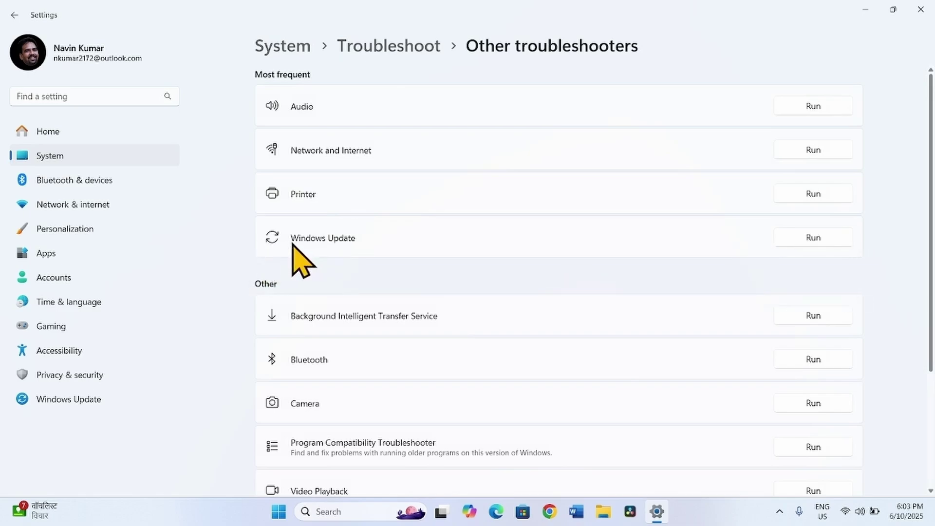
Run the Windows Update troubleshooter for "I can't download, install, or uninstall an update" and allow the automated diagnostic
click(822, 238)
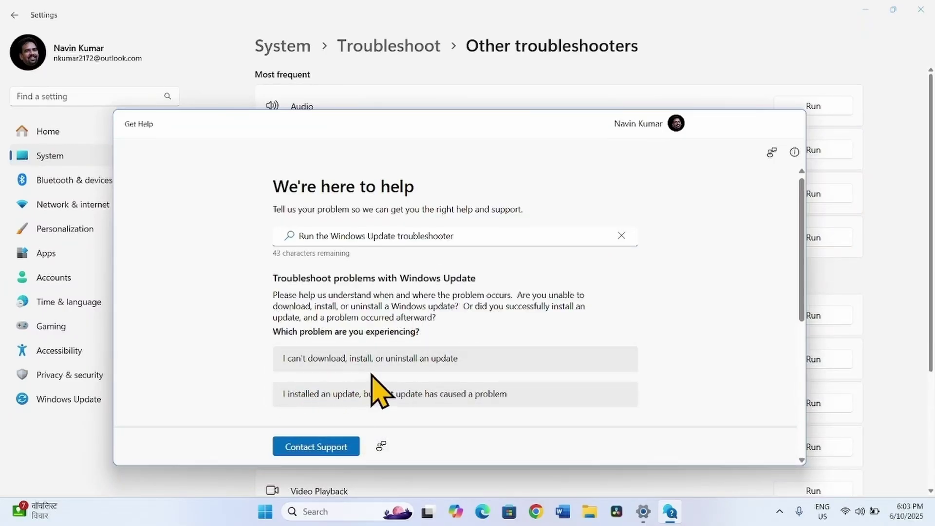
click(383, 359)
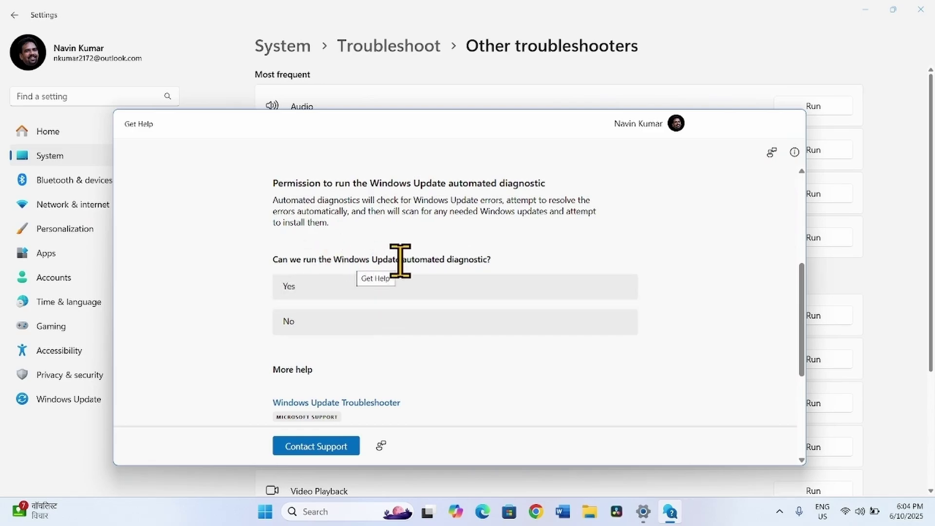
click(320, 288)
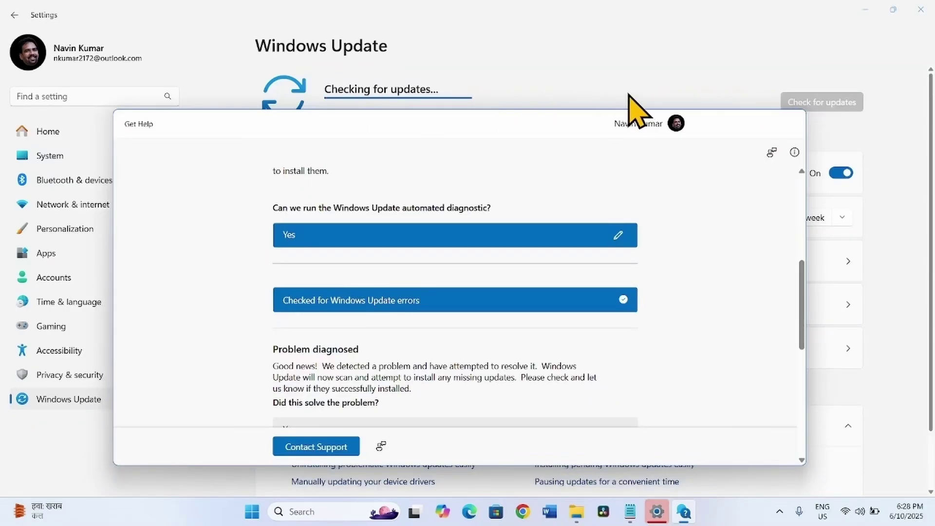
Report that the problem is not solved, run the Windows Update error check diagnostic, and close Get Help
scroll(567, 146, down, 5)
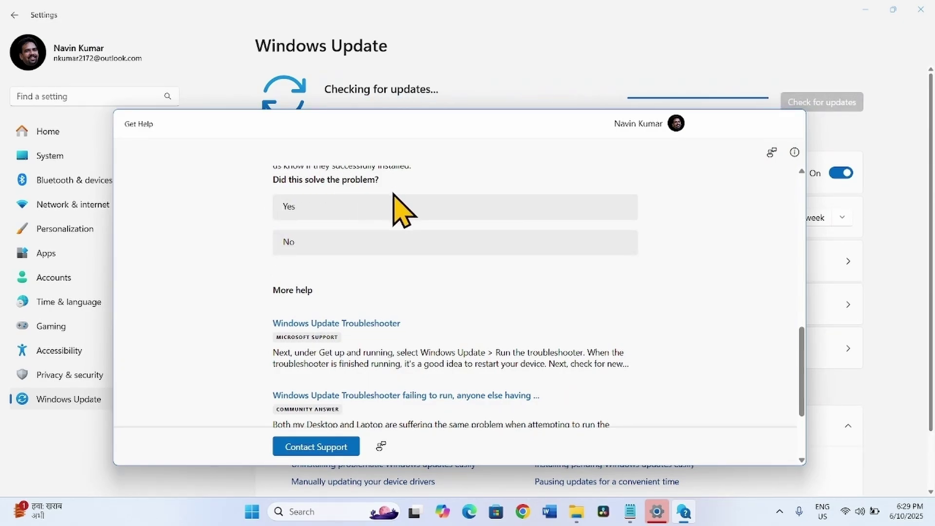
click(286, 246)
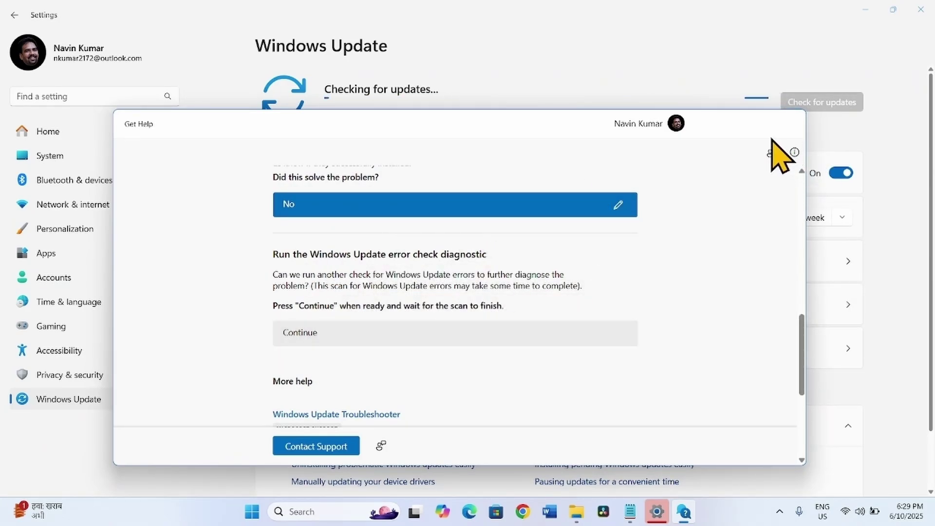
click(765, 121)
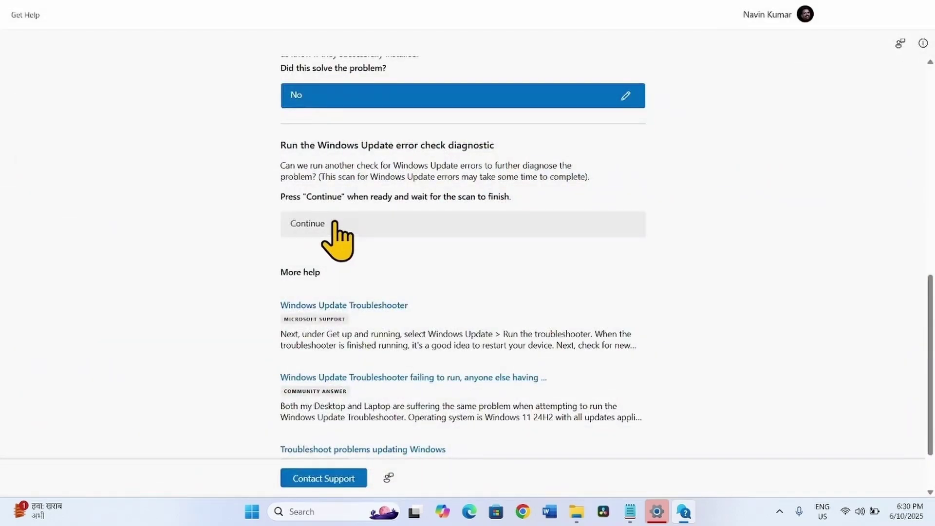
click(331, 222)
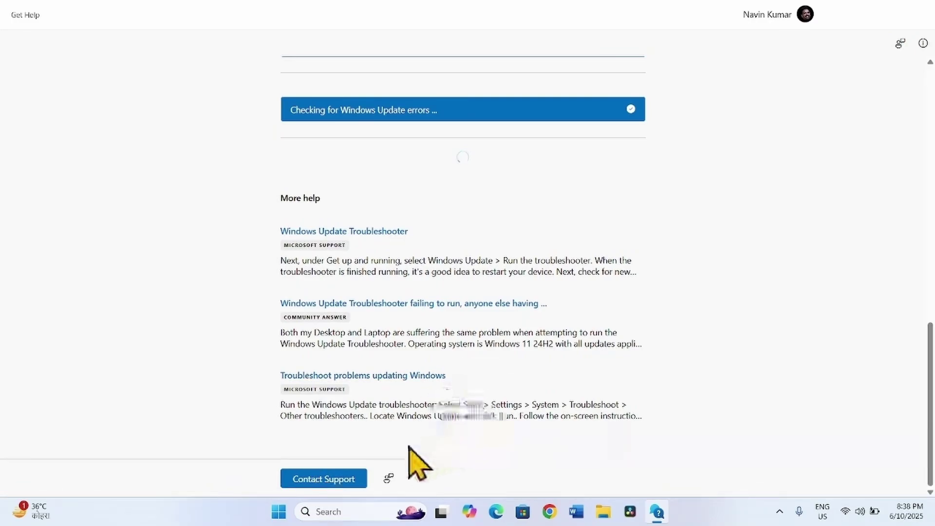
click(921, 8)
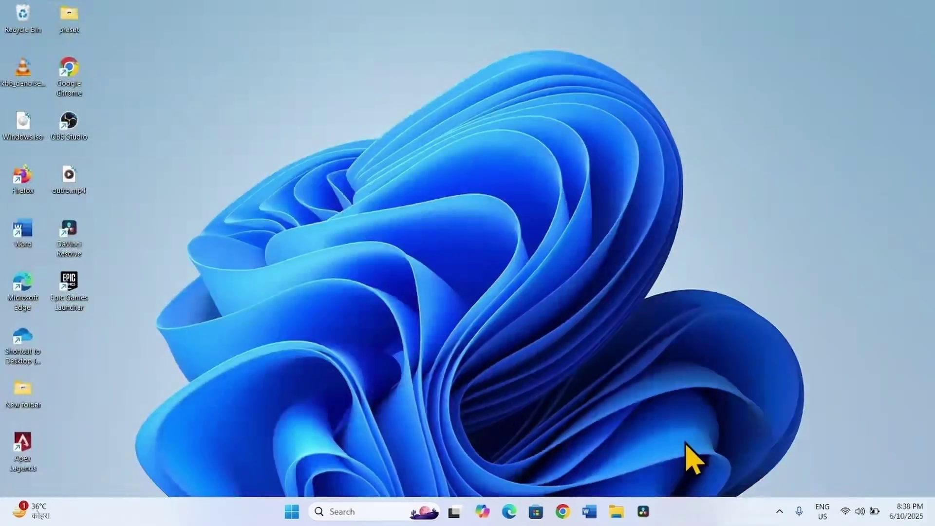
Open the Installed apps list in Settings and look through it for Notepad++ (64-bit x64)
right_click(291, 512)
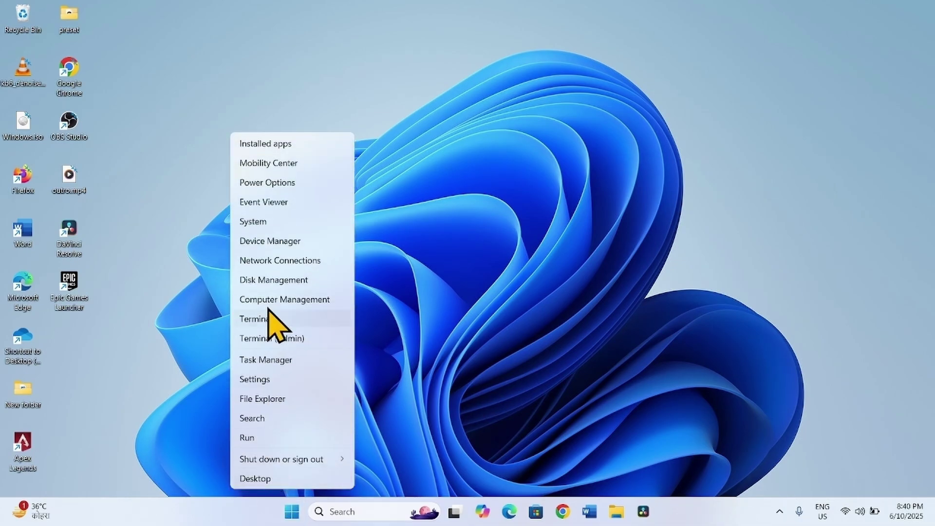
click(274, 142)
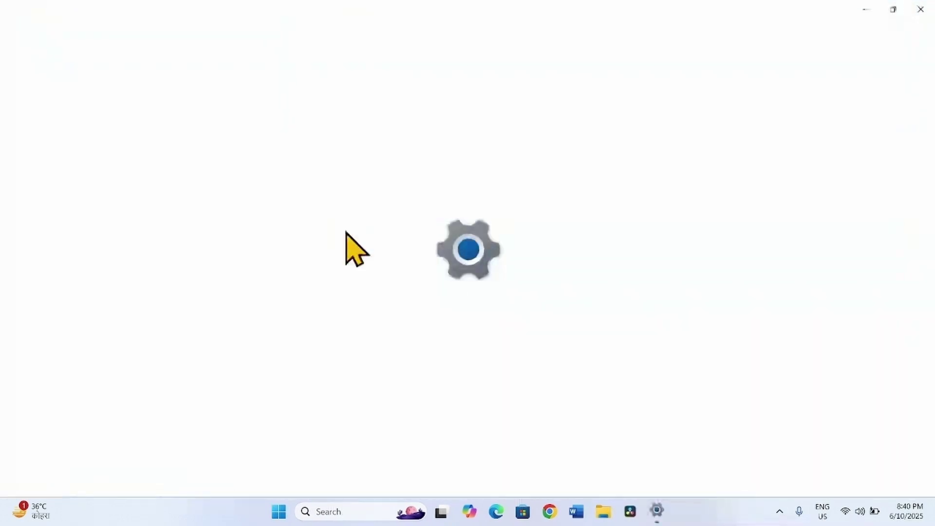
scroll(509, 359, down, 5)
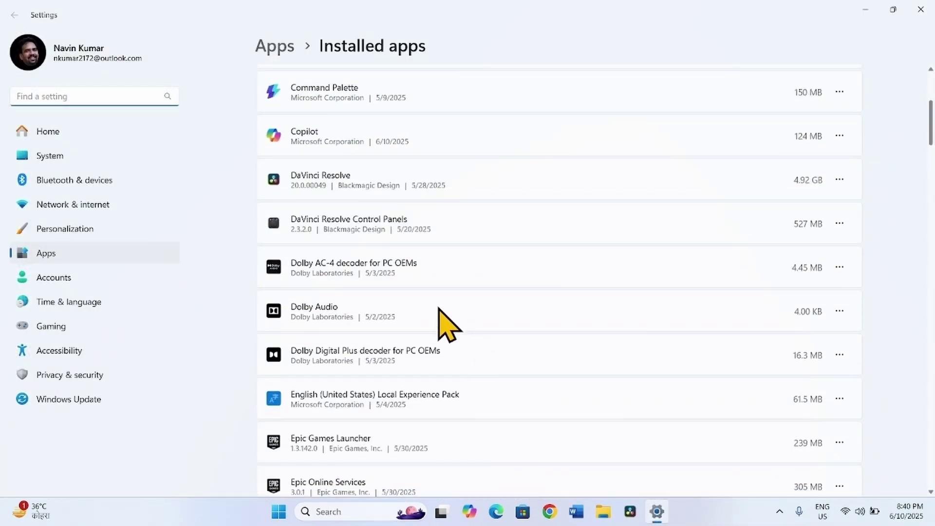
scroll(431, 307, down, 10)
scroll(431, 301, down, 5)
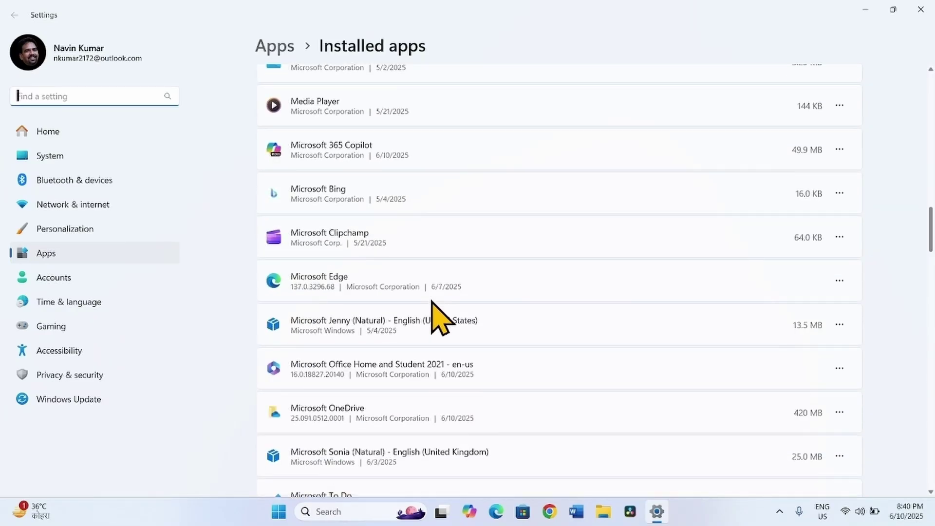
scroll(431, 307, down, 10)
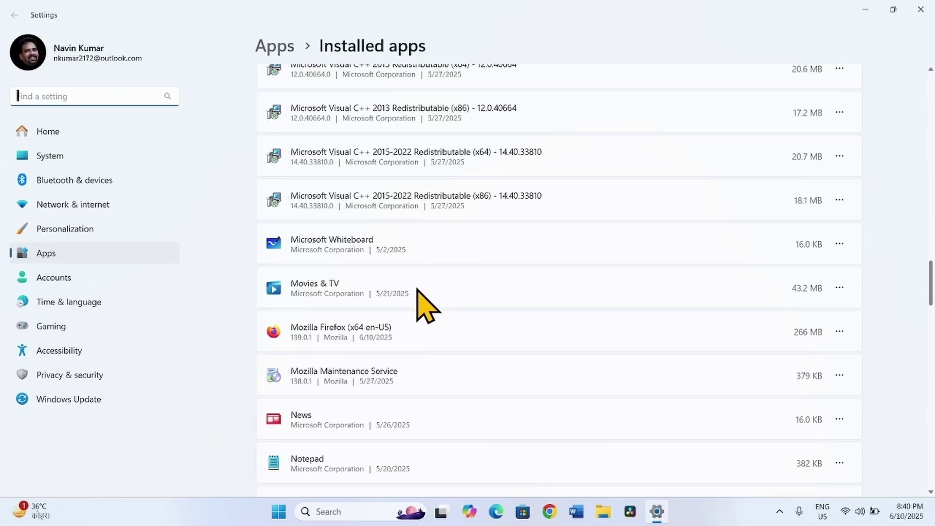
scroll(419, 297, down, 10)
scroll(424, 302, up, 5)
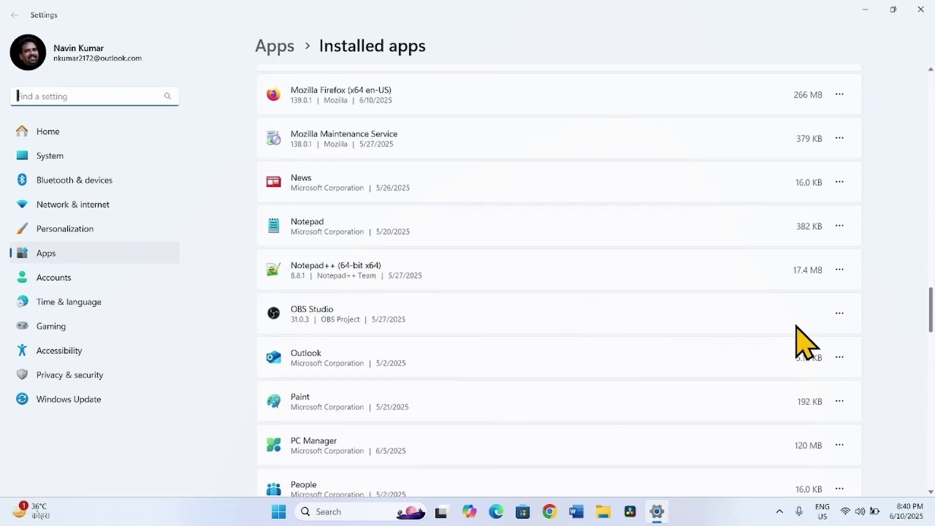
Try to uninstall Notepad++ (64-bit x64), allow its uninstaller to make changes, and dismiss the uninstaller and Settings
click(839, 270)
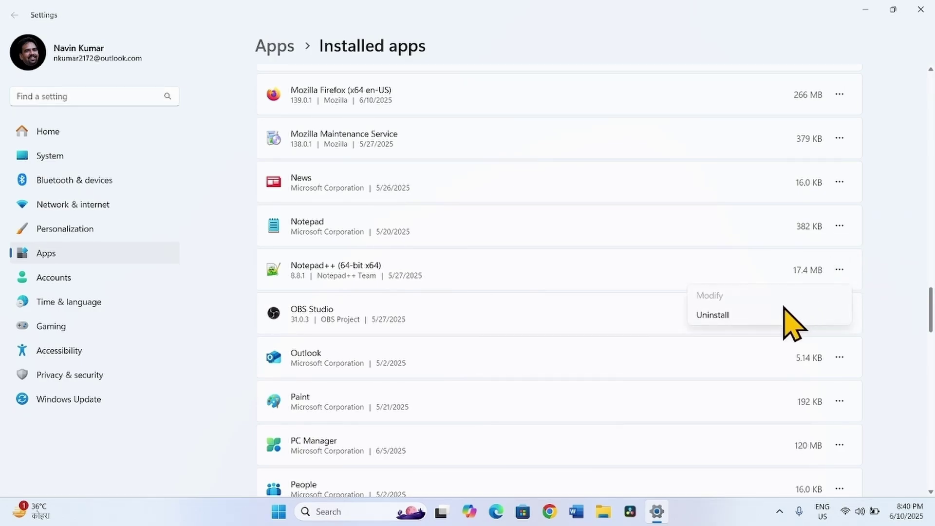
click(723, 319)
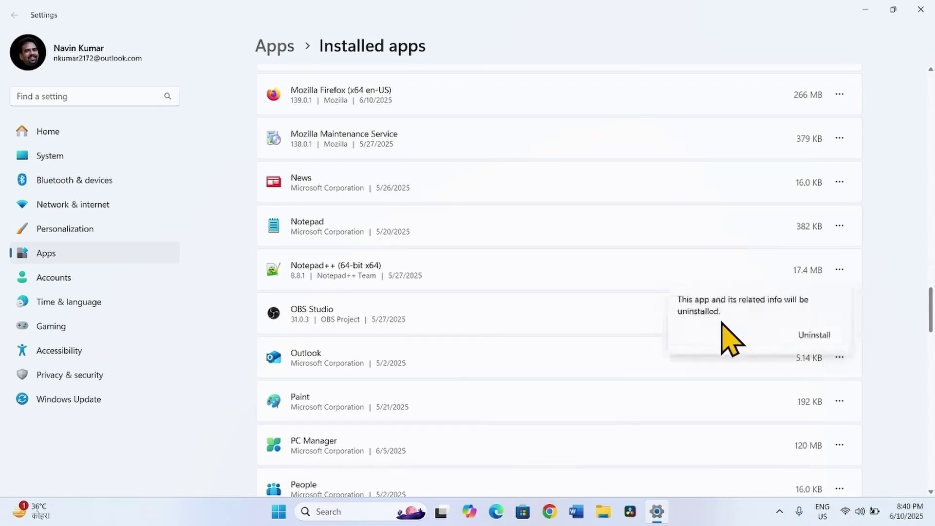
click(809, 335)
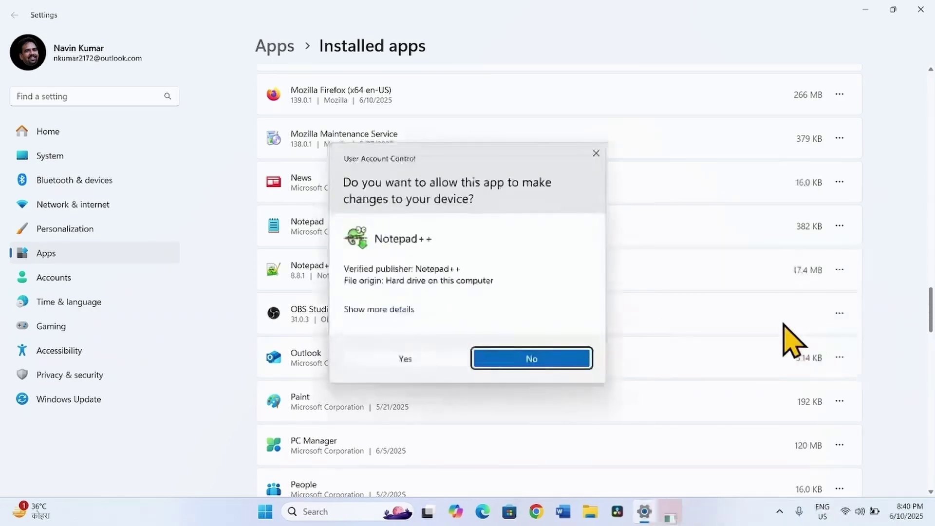
click(405, 358)
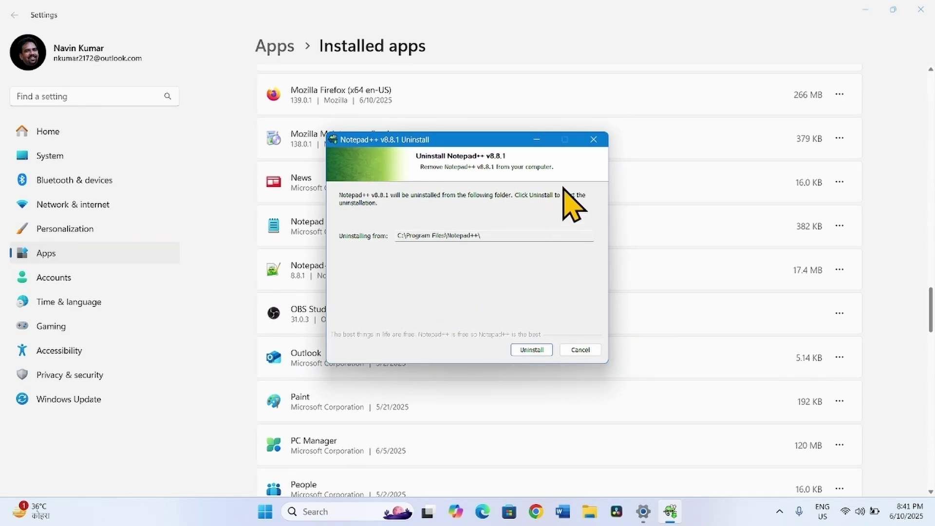
click(594, 139)
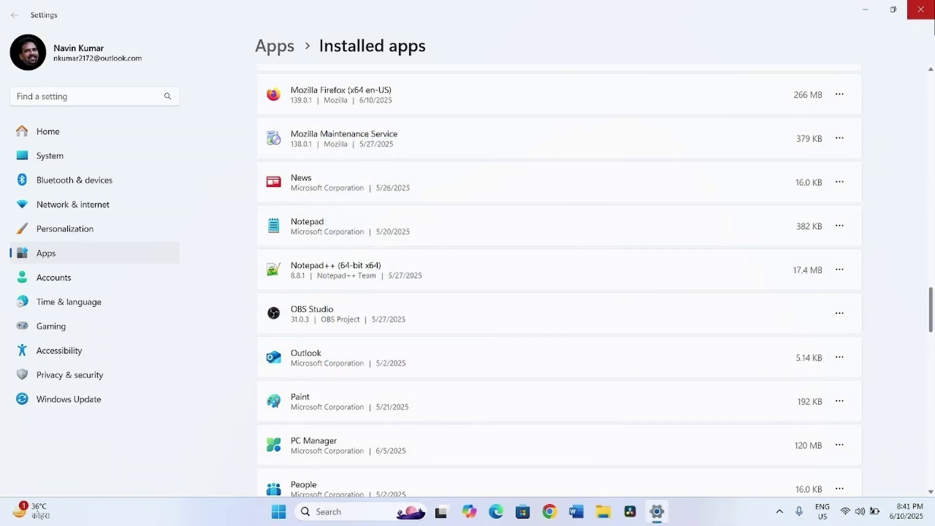
click(921, 8)
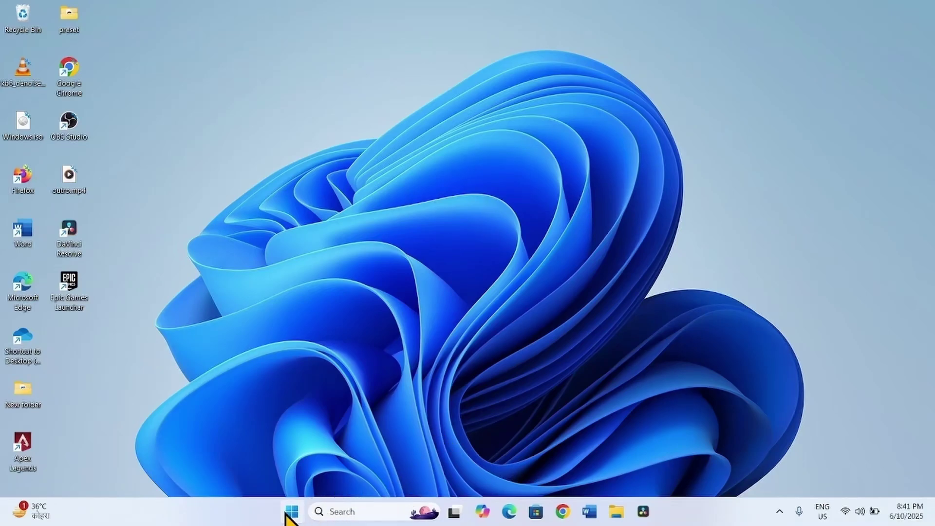
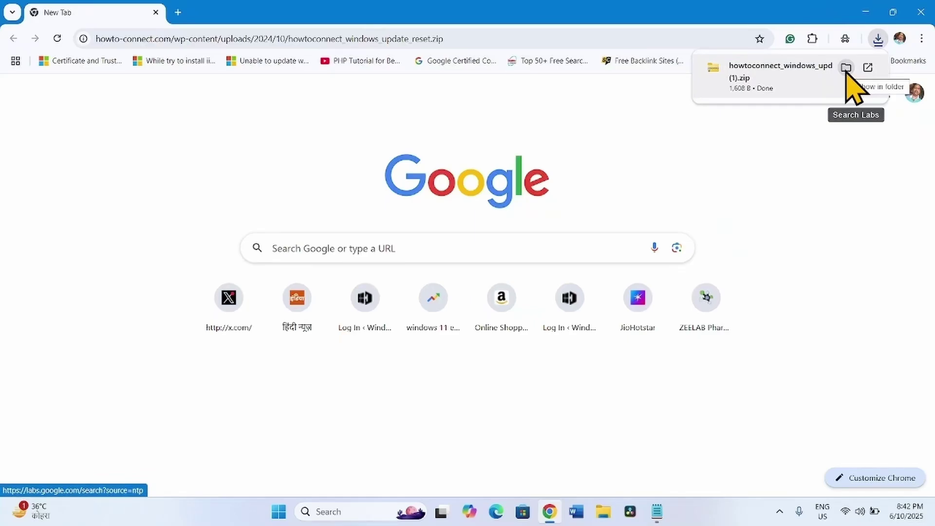
Show the downloaded howtoconnect_windows_update_reset (1).zip in its folder and extract it to the suggested destination
click(845, 69)
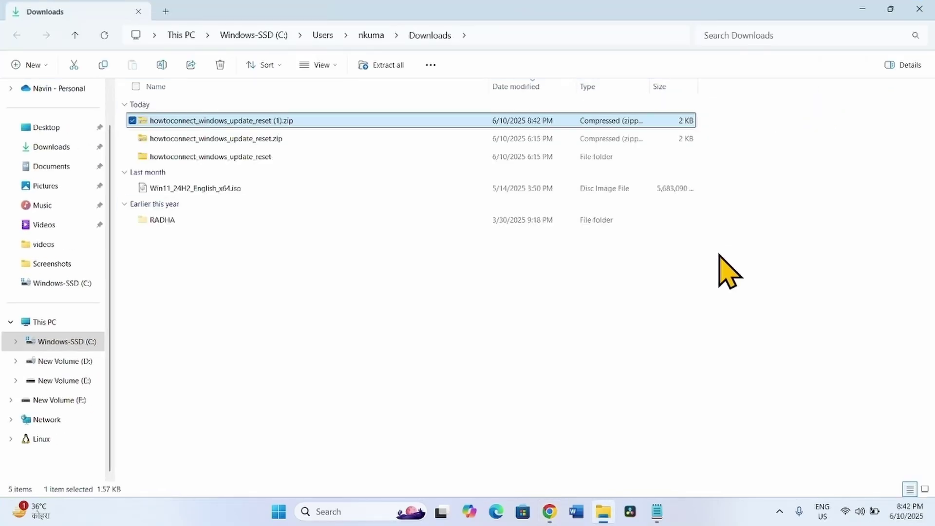
click(382, 64)
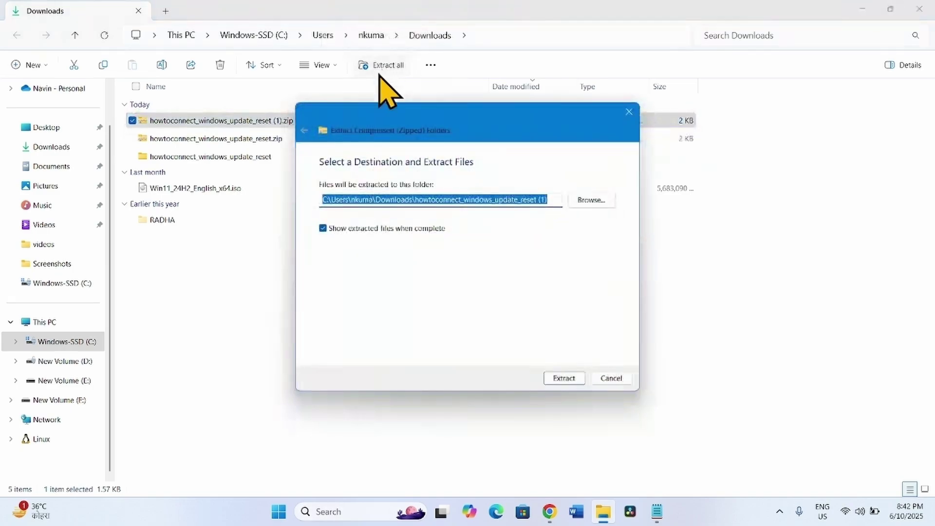
click(557, 378)
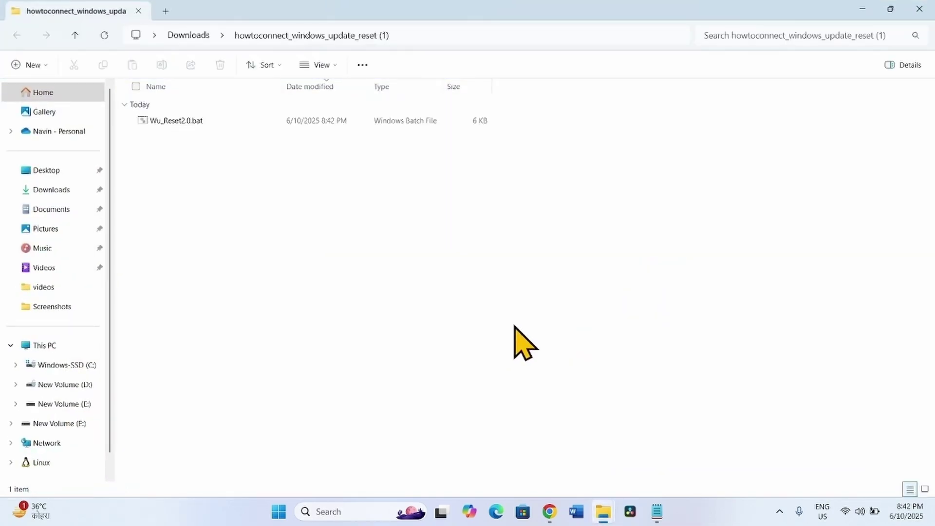
Run Wu_Reset2.0.bat as administrator, continue through its prompts to the end, and close the File Explorer and browser windows
right_click(179, 121)
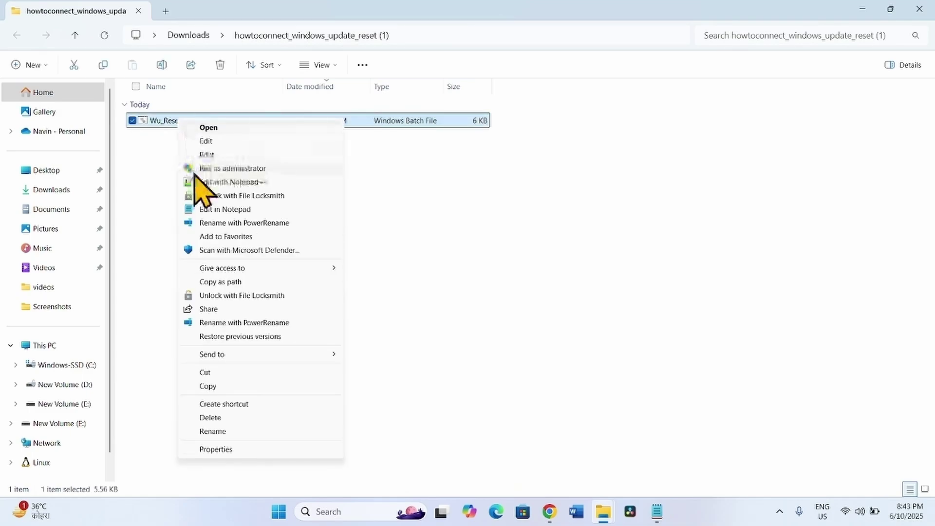
click(221, 168)
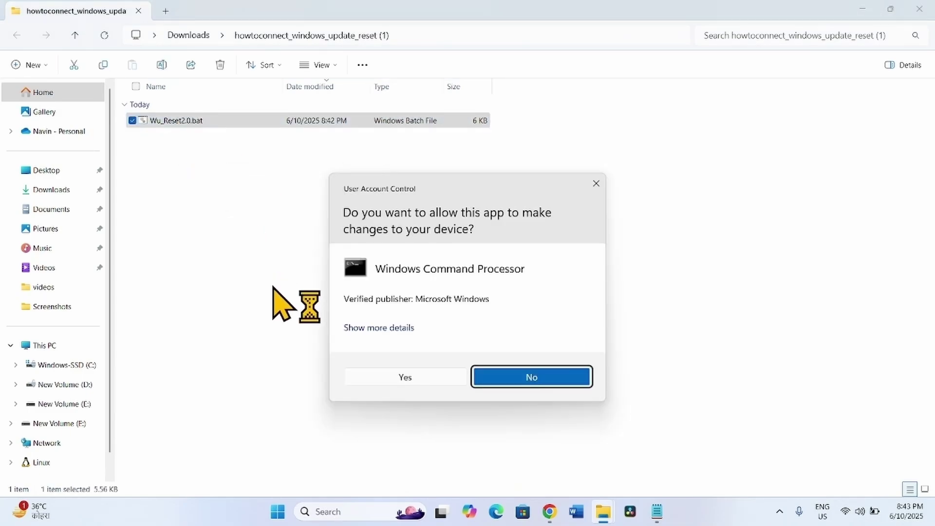
click(375, 377)
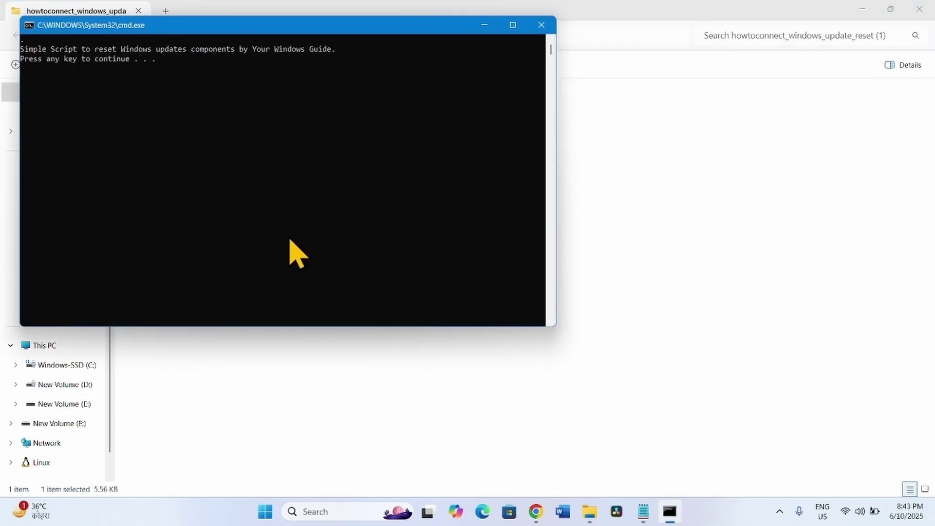
key(Return)
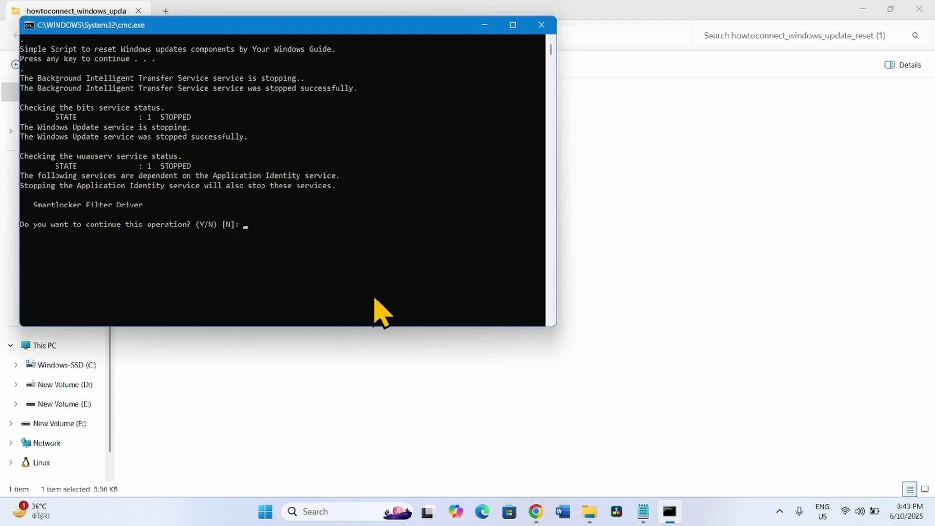
key(Return)
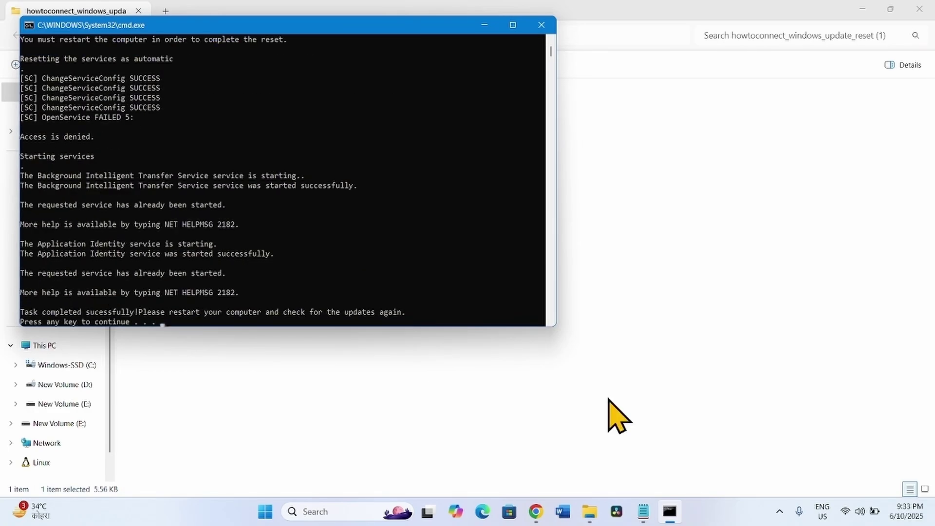
key(Return)
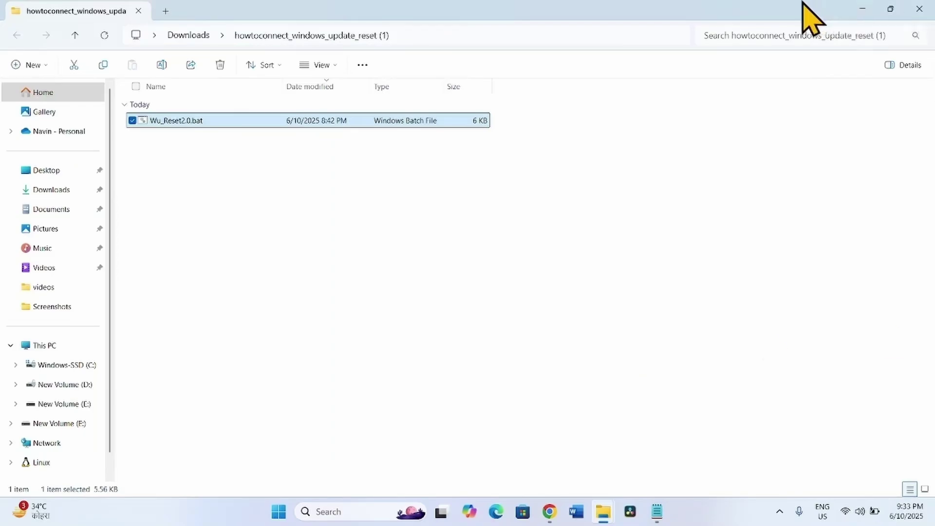
click(920, 9)
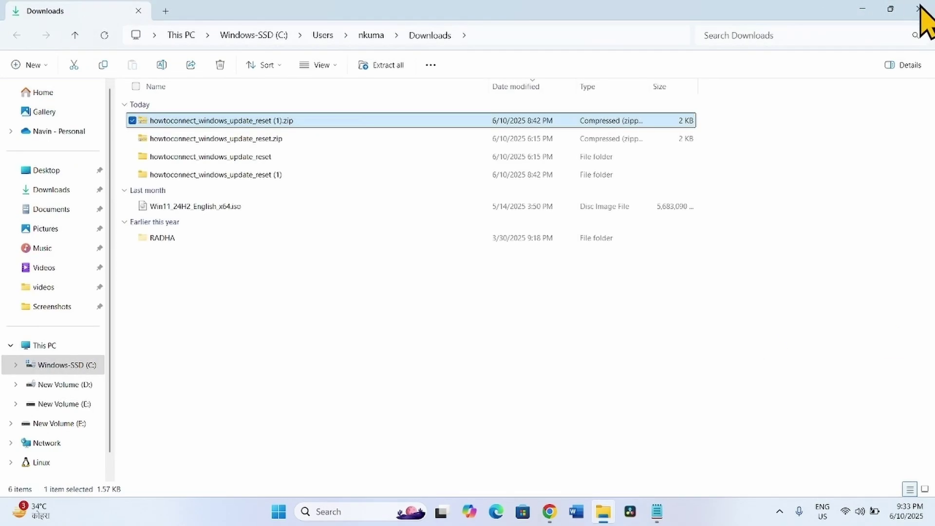
click(920, 9)
click(922, 7)
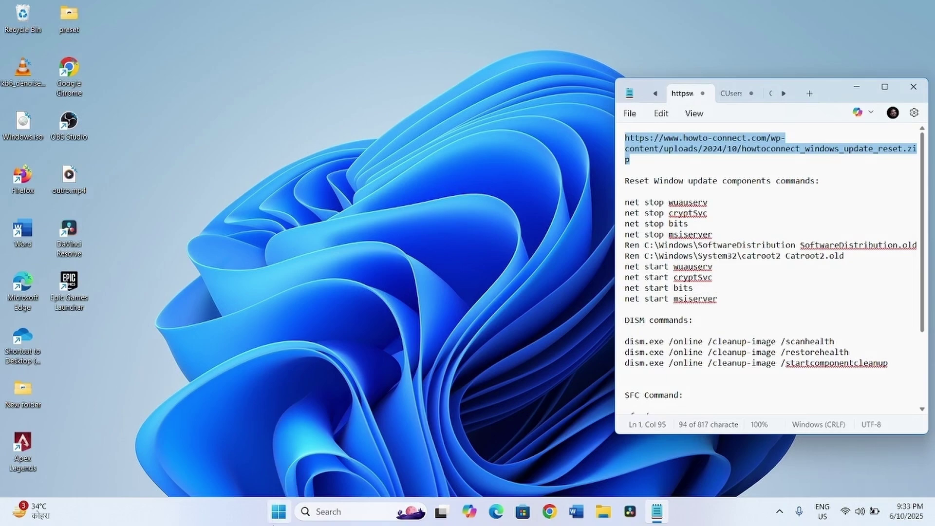
click(273, 519)
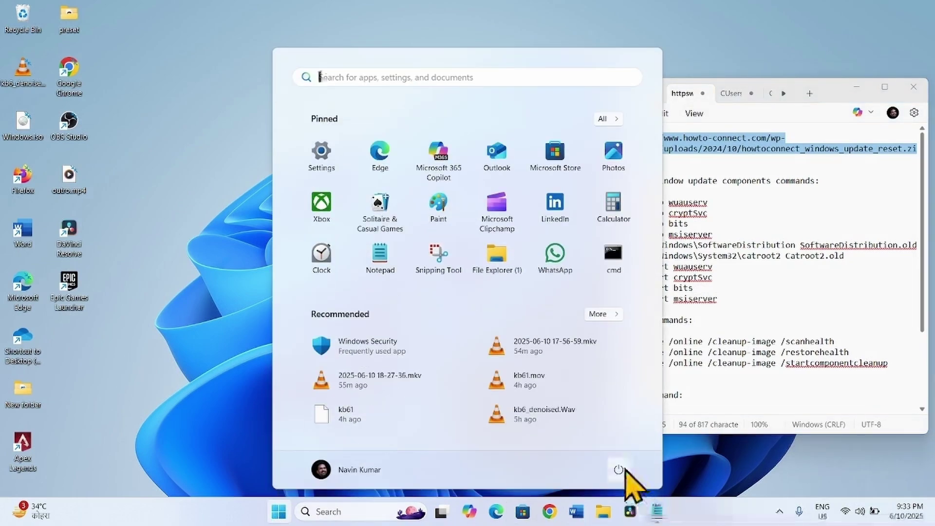
click(621, 469)
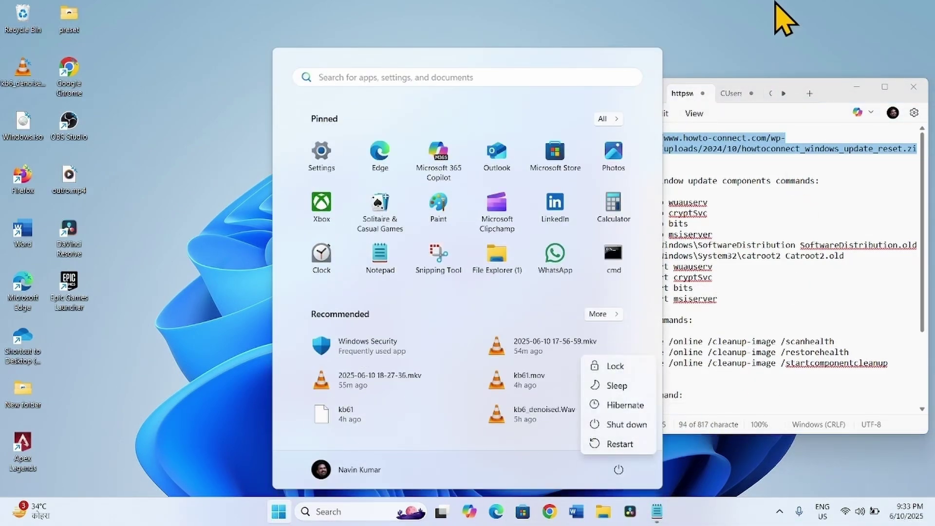
key(Escape)
key(Escape)
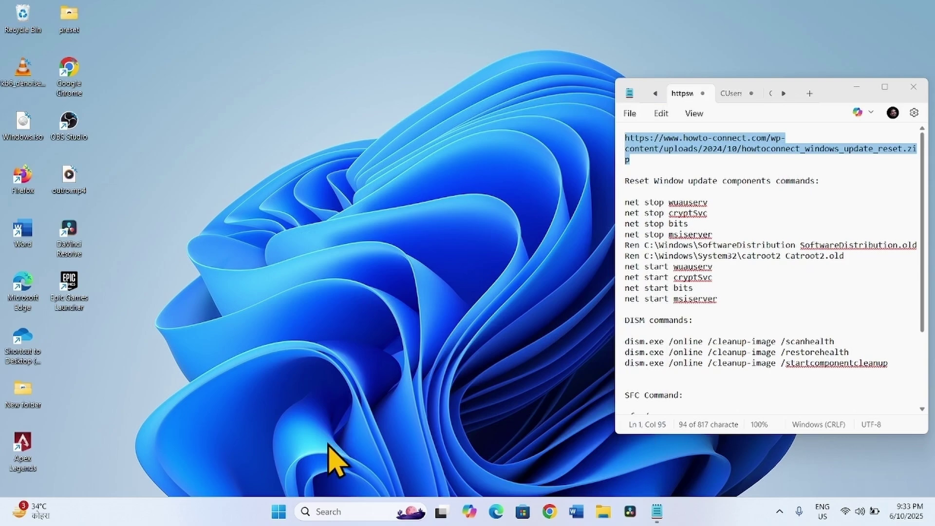
Open the Windows Update page in Settings and check for updates
click(278, 514)
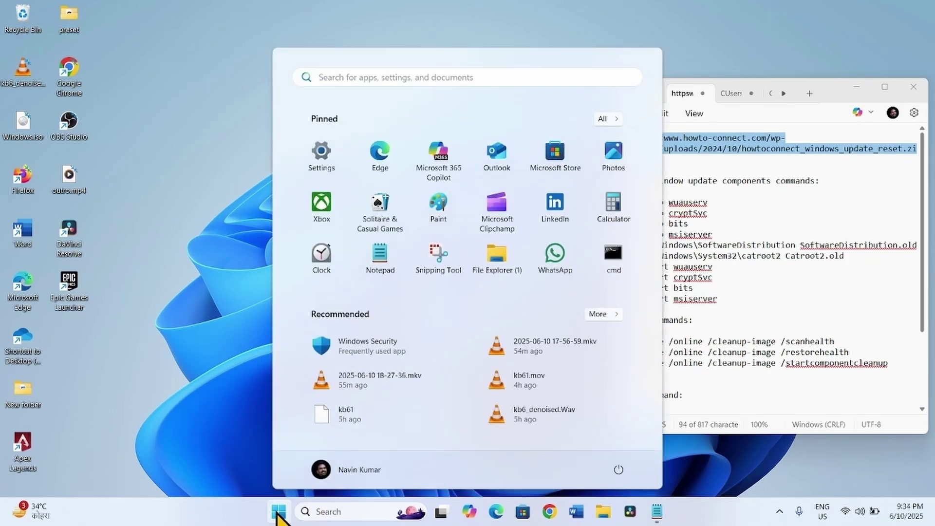
click(321, 159)
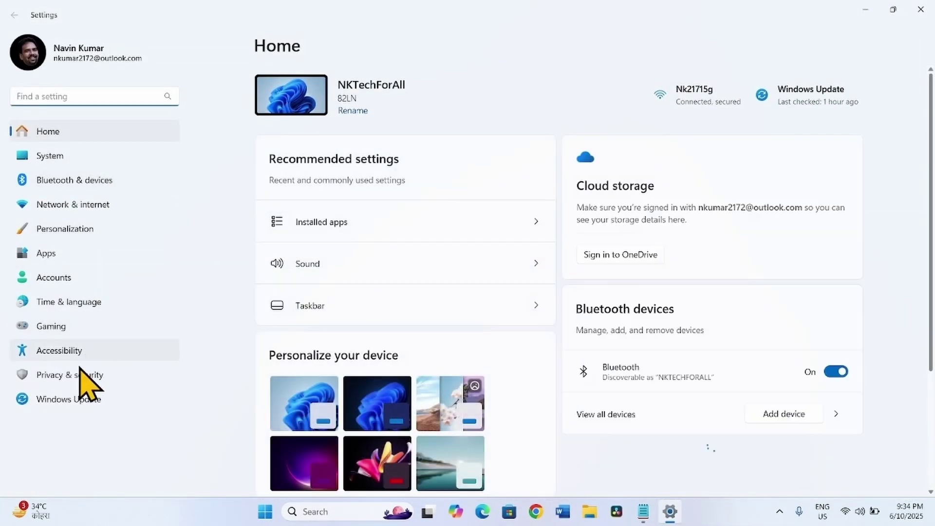
click(51, 400)
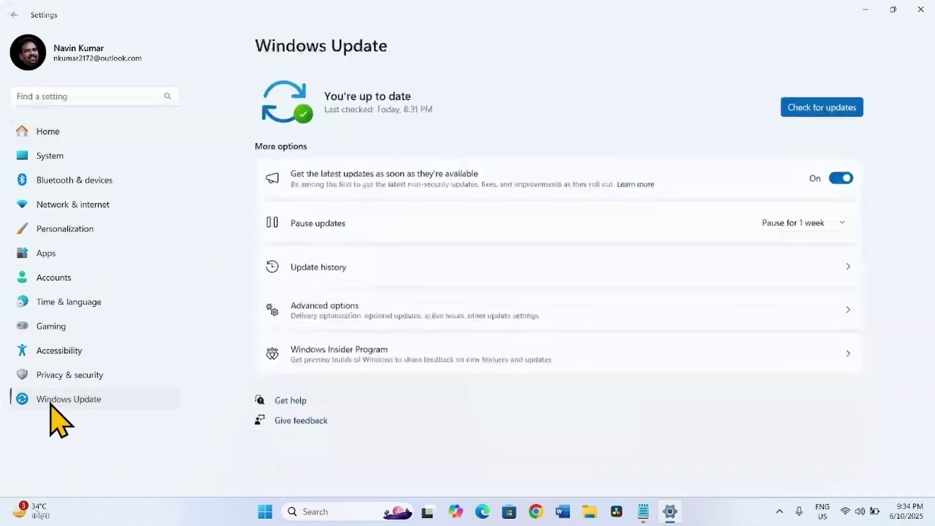
click(801, 103)
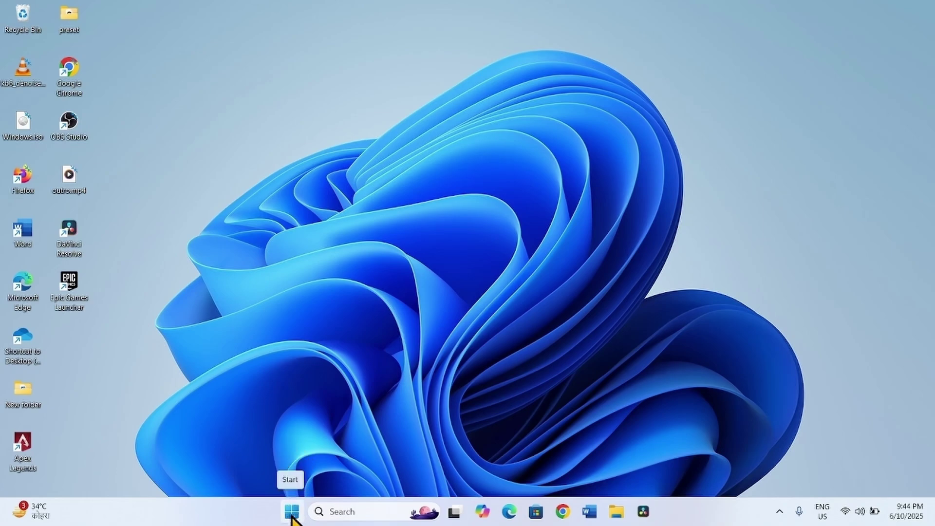
Open Notepad and select the update component reset commands from "net stop wuauserv" through "net start msiserver"
click(293, 518)
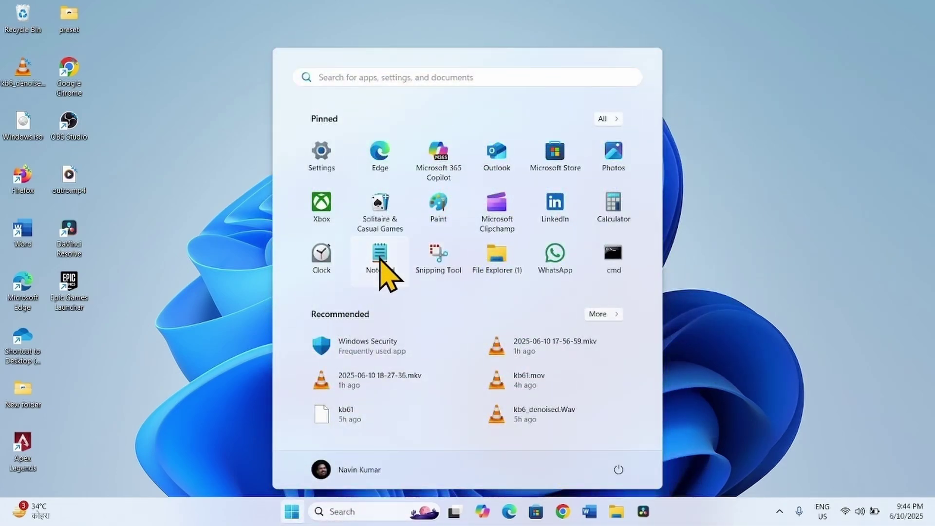
click(382, 266)
drag(720, 278, 615, 181)
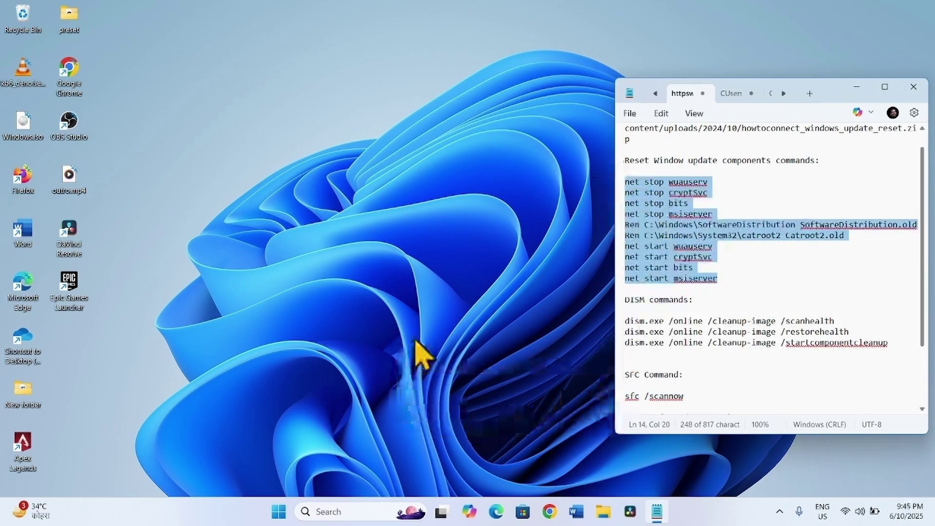
Search for cmd, run it as administrator and allow it to make changes to the device
click(336, 511)
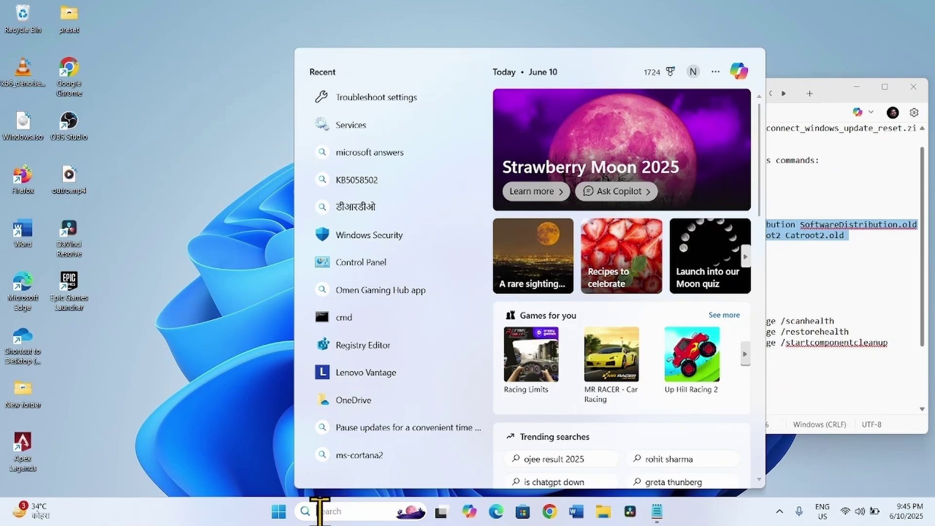
text(cmd)
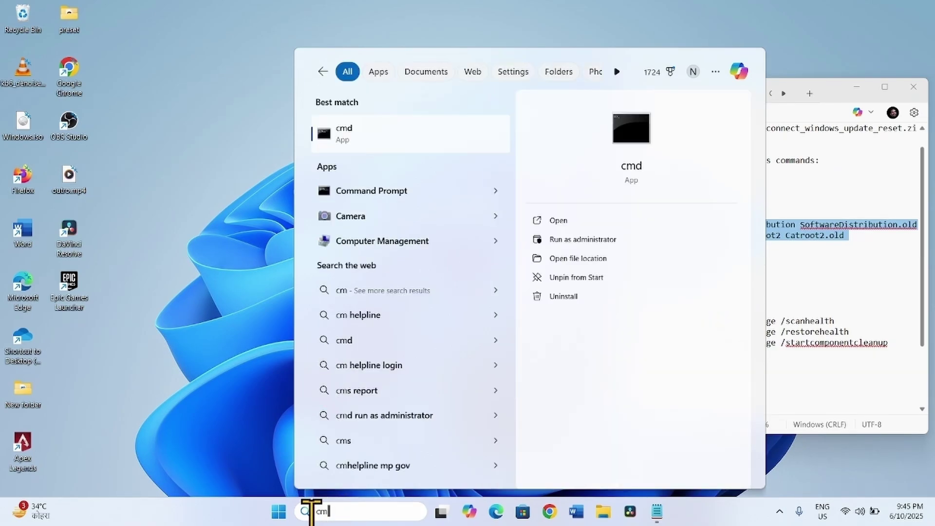
click(592, 241)
click(407, 353)
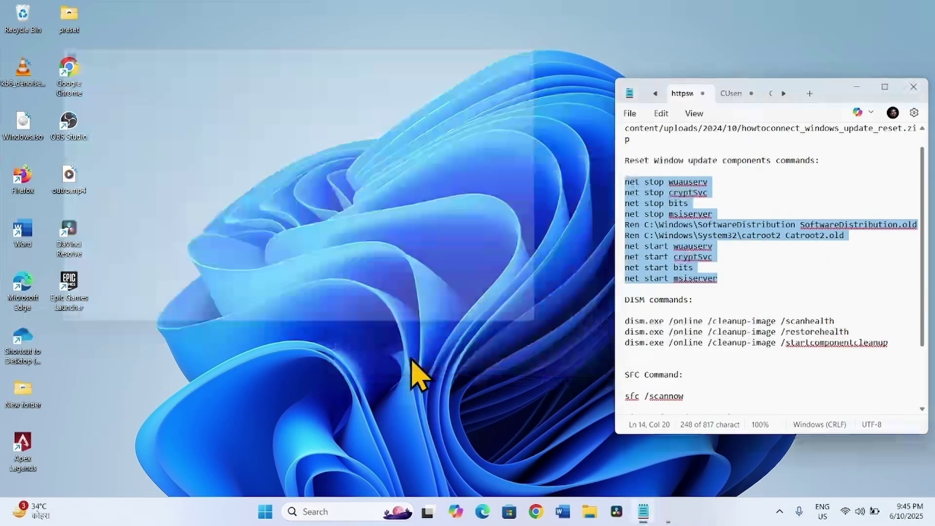
Copy the command "net stop wuauserv" from the notes and run it in the command prompt
click(713, 200)
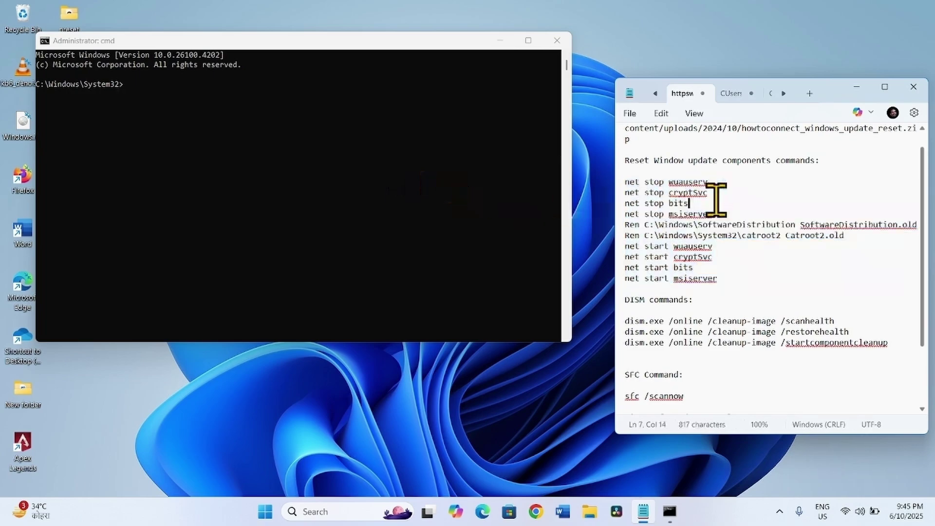
drag(709, 181, 623, 180)
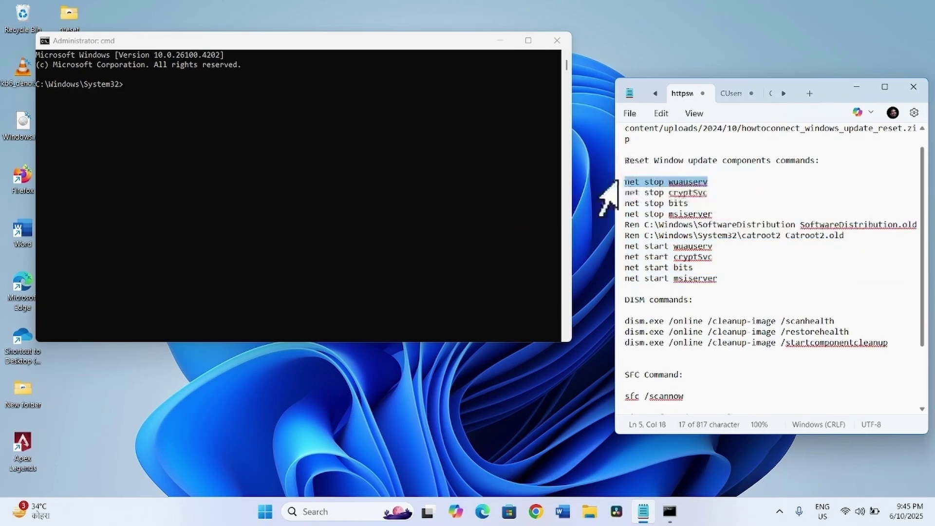
right_click(665, 182)
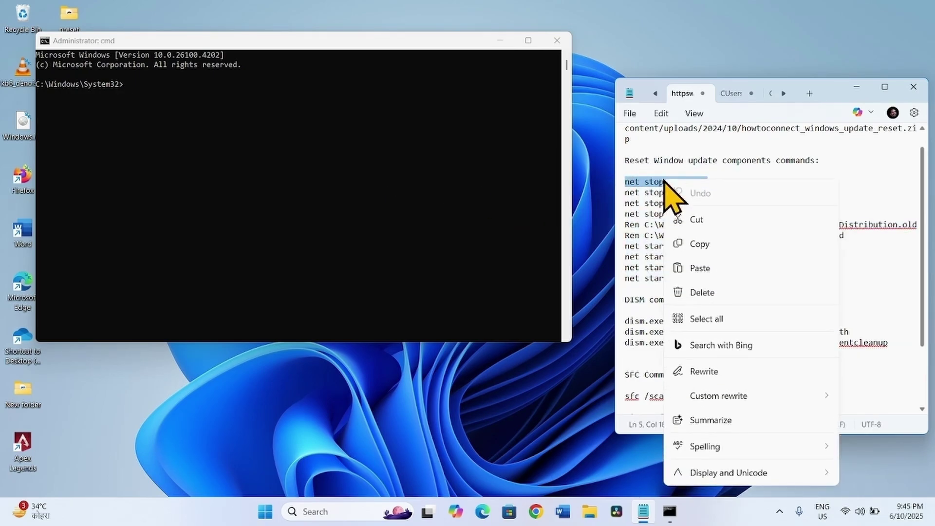
click(697, 242)
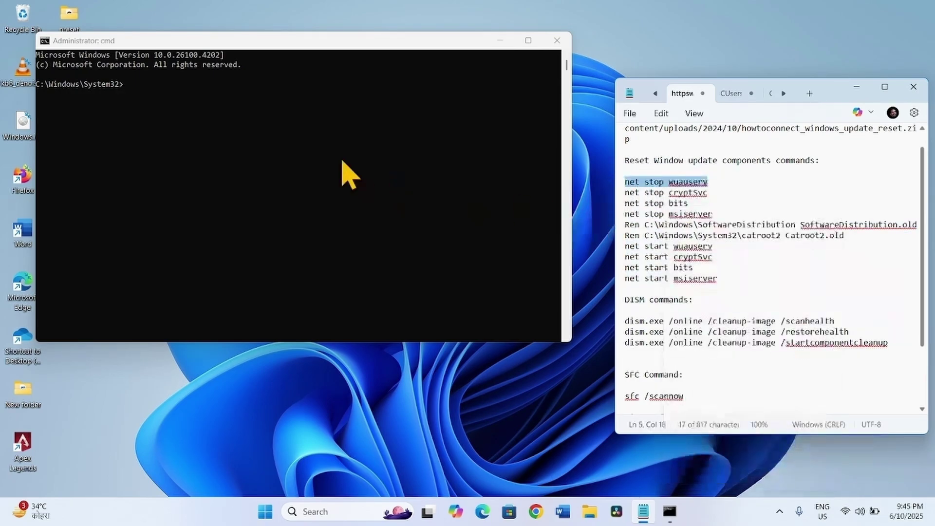
right_click(131, 88)
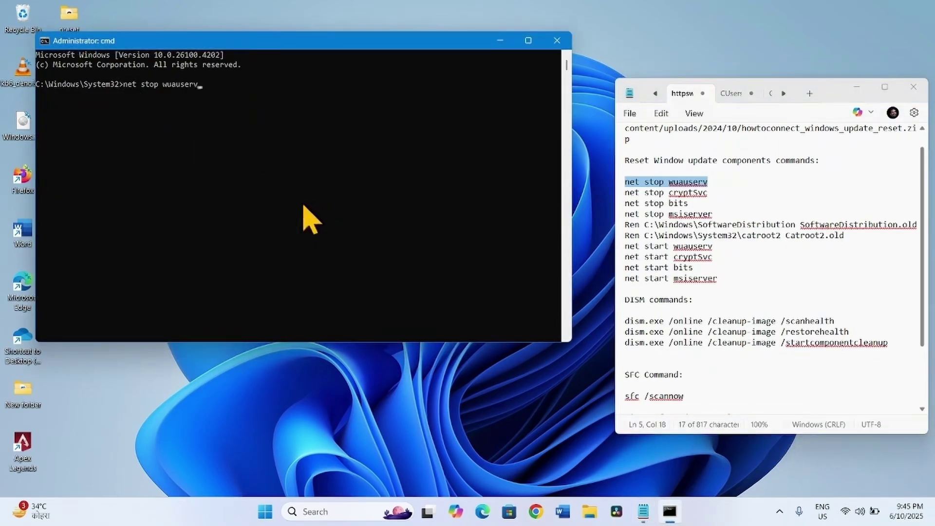
key(Return)
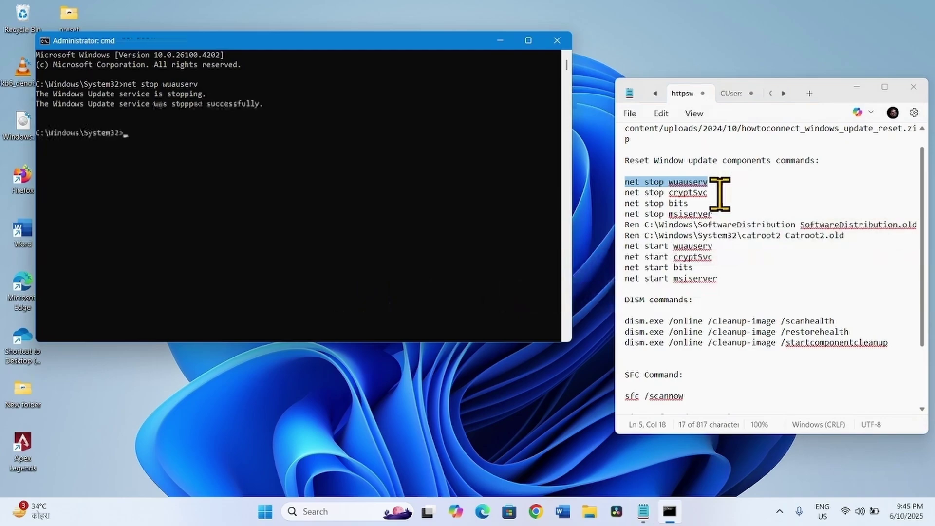
Copy "net stop cryptSvc" from the notes, run it in the command prompt and answer Y to continue the operation
drag(719, 194, 625, 190)
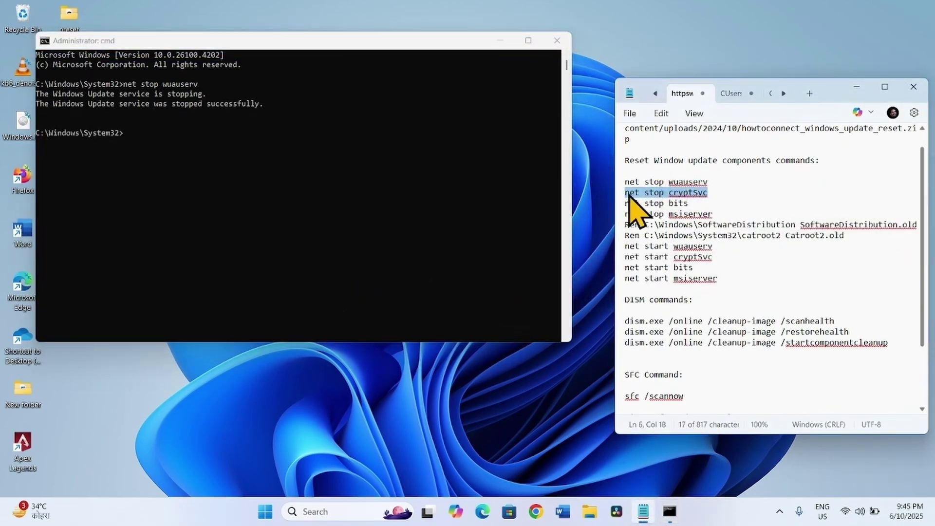
right_click(646, 191)
click(670, 256)
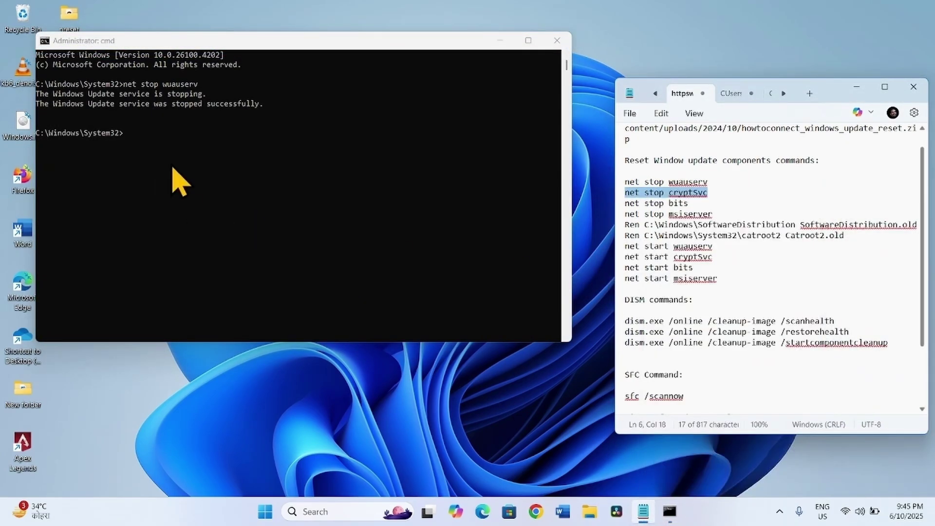
click(158, 131)
right_click(161, 133)
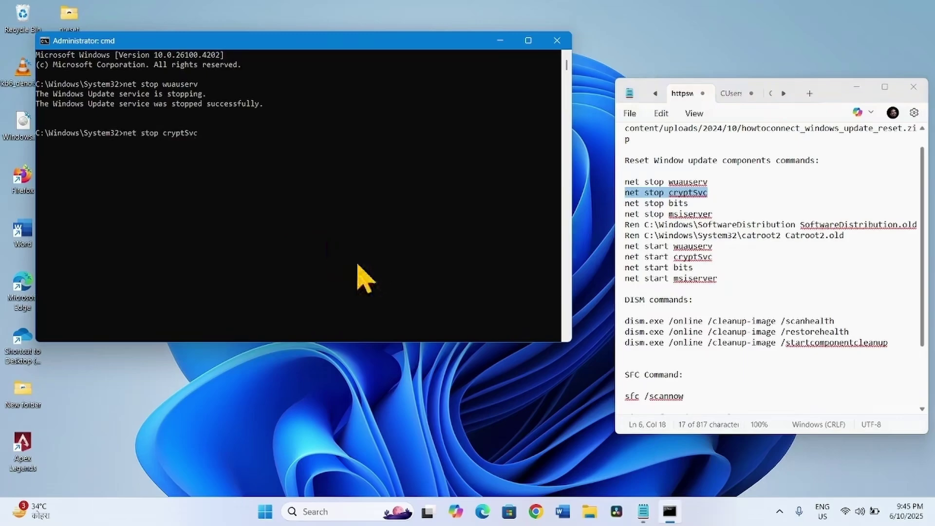
key(Return)
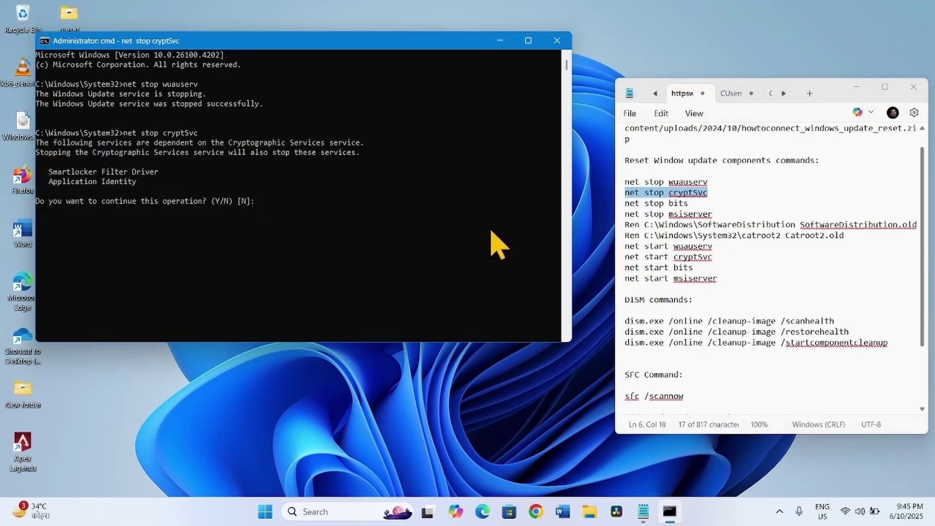
text(Y)
key(Return)
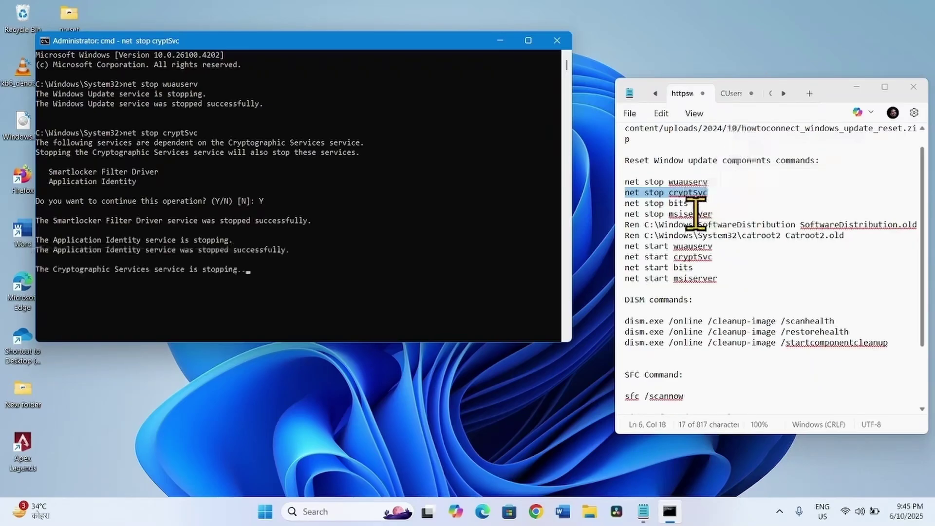
Copy "net stop bits" from the notes and run it in the command prompt
drag(688, 203, 625, 203)
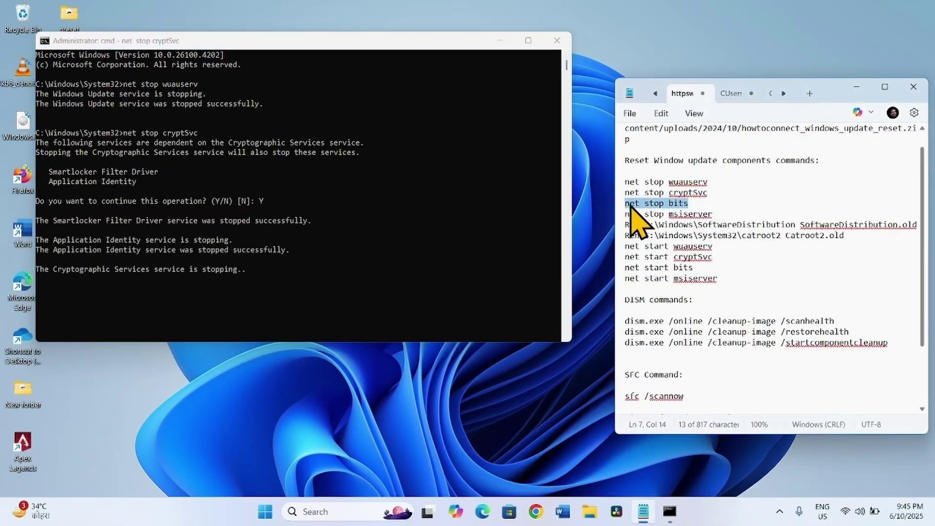
right_click(627, 205)
click(665, 67)
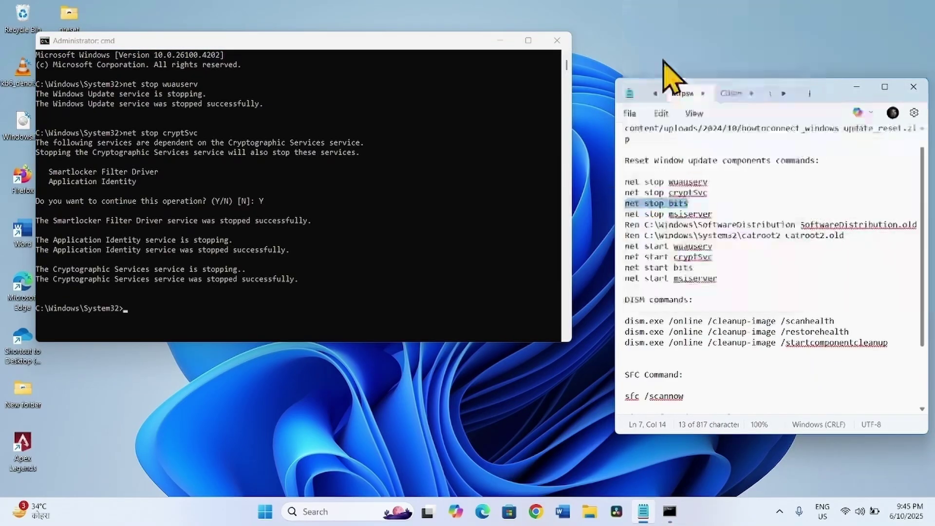
click(146, 319)
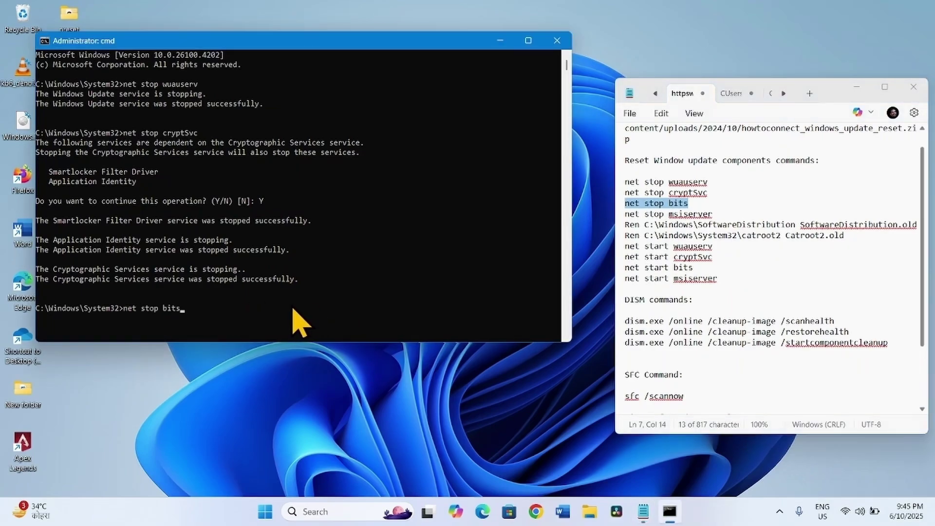
key(Return)
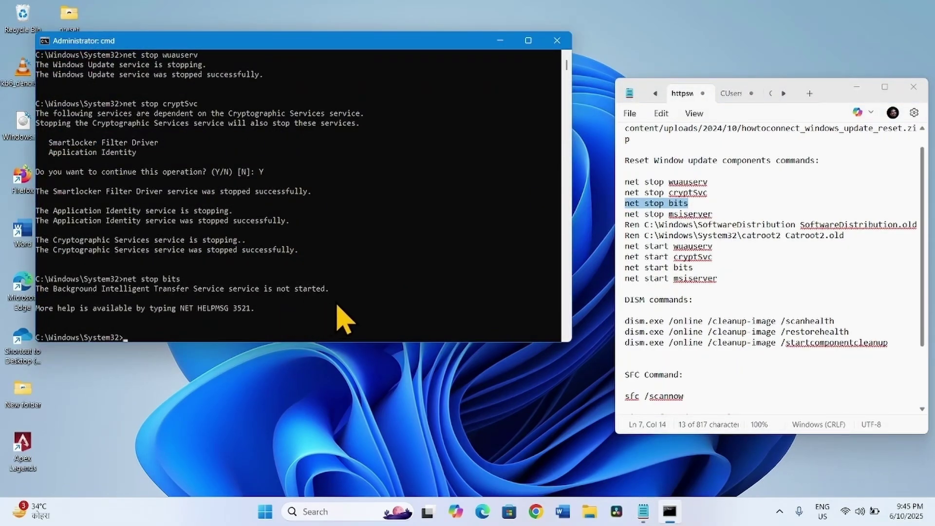
Highlight the reset commands up to "net start msiserver" in the notes, and close the command prompt and Notepad windows
triple_click(708, 275)
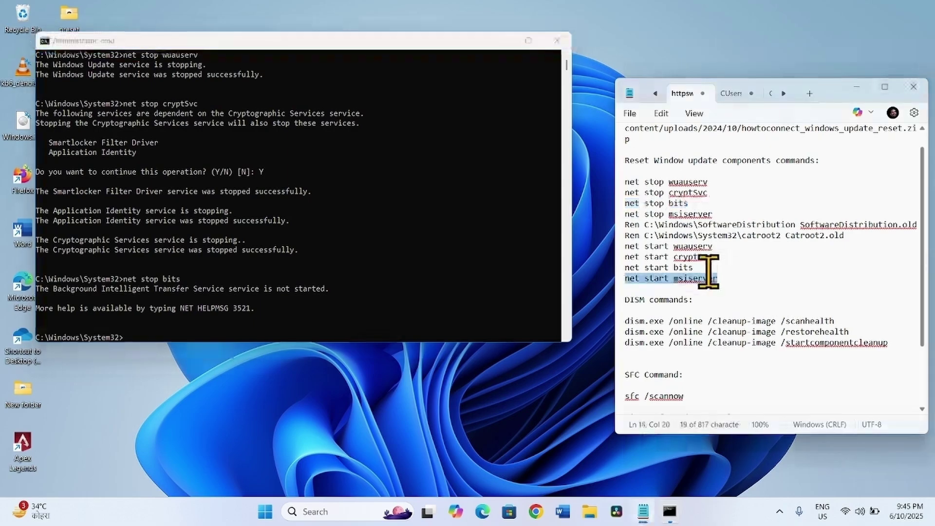
drag(708, 270, 612, 183)
click(664, 214)
click(566, 155)
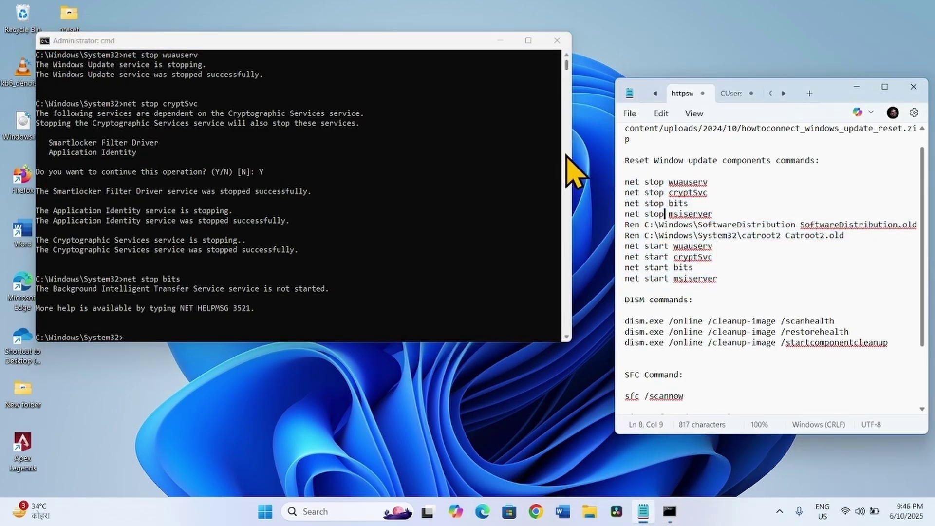
click(557, 40)
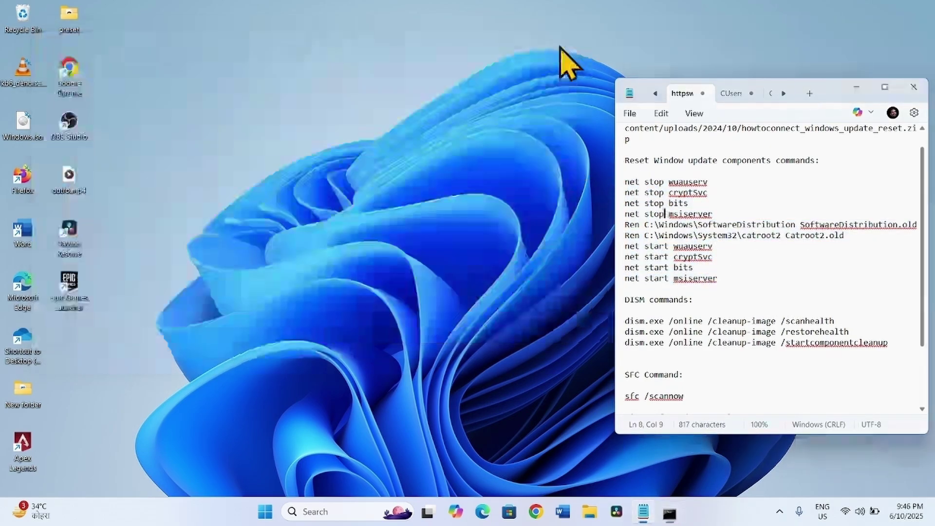
click(914, 87)
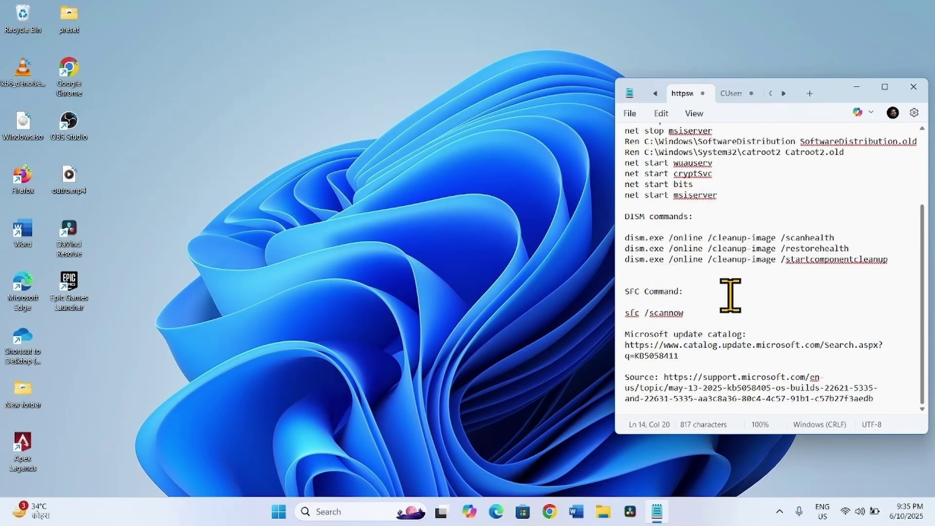
Search for cmd, run Command Prompt as administrator and approve the User Account Control request
click(345, 510)
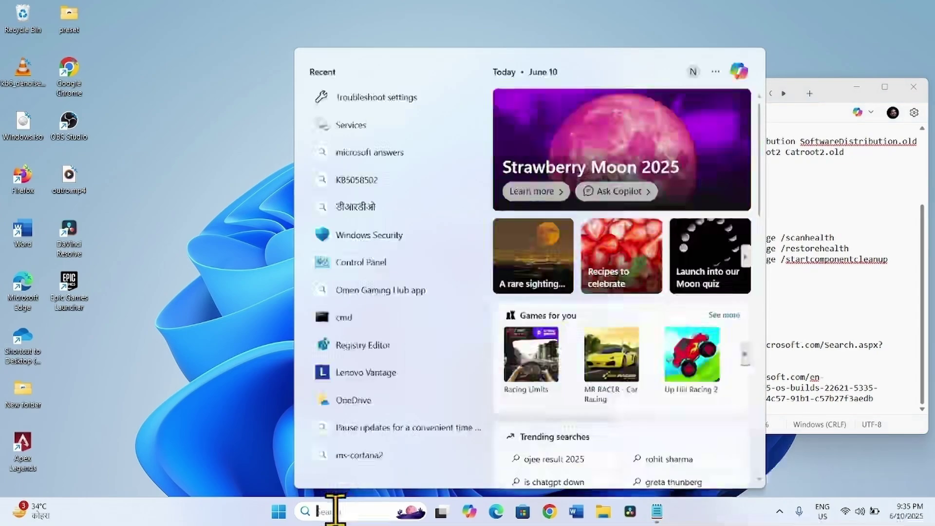
text(cmd)
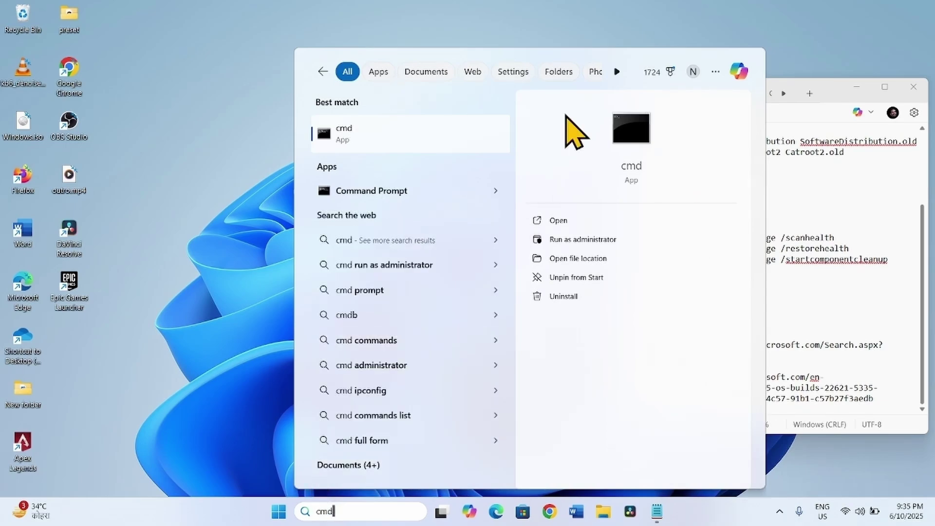
right_click(366, 194)
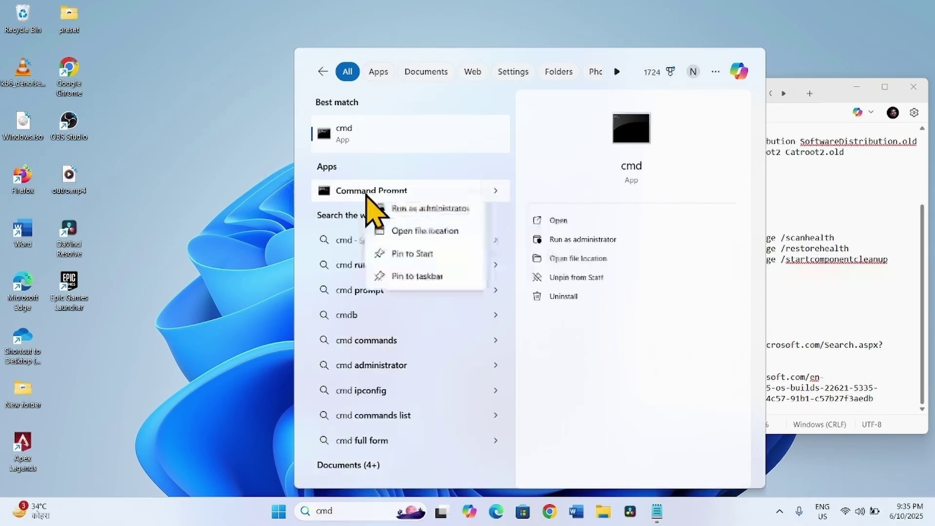
click(406, 209)
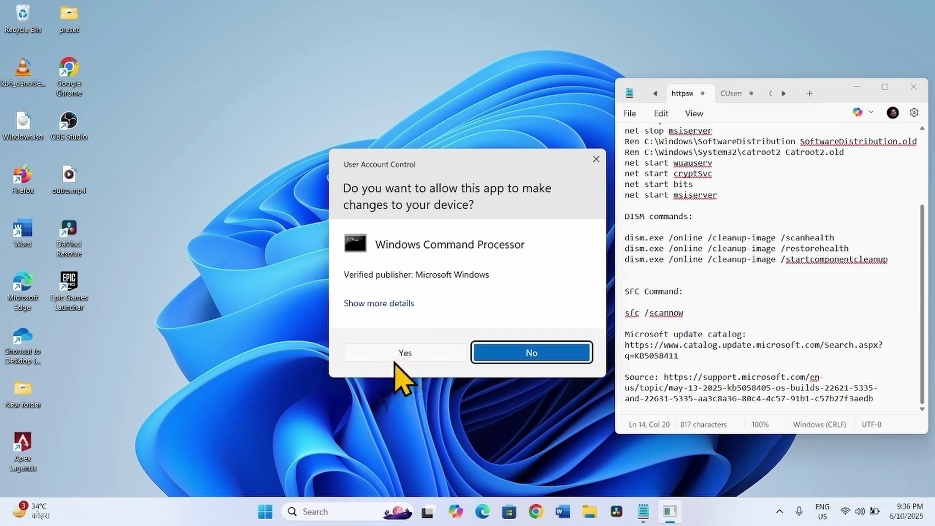
click(405, 353)
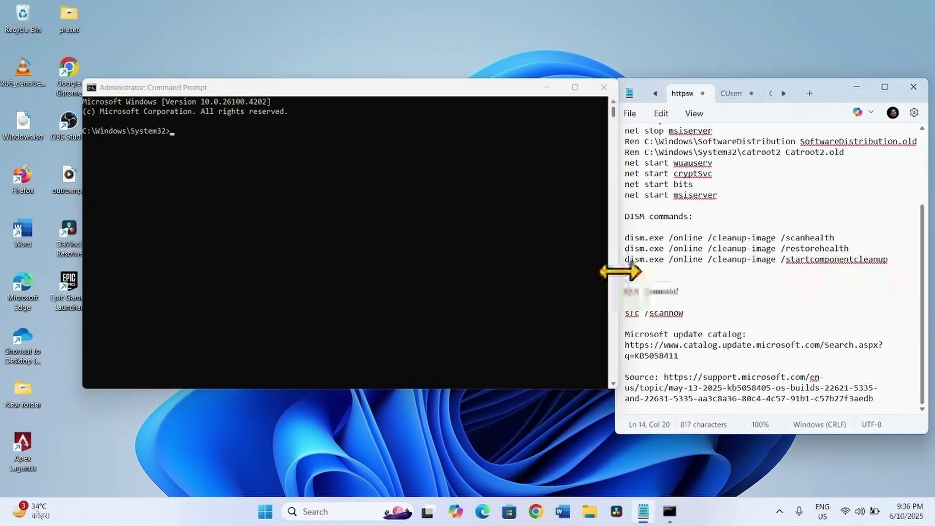
Narrow the Command Prompt window to clear the notes, and run "dism.exe /online /cleanup-image /scanhealth" copied from them
drag(616, 271, 608, 270)
click(681, 269)
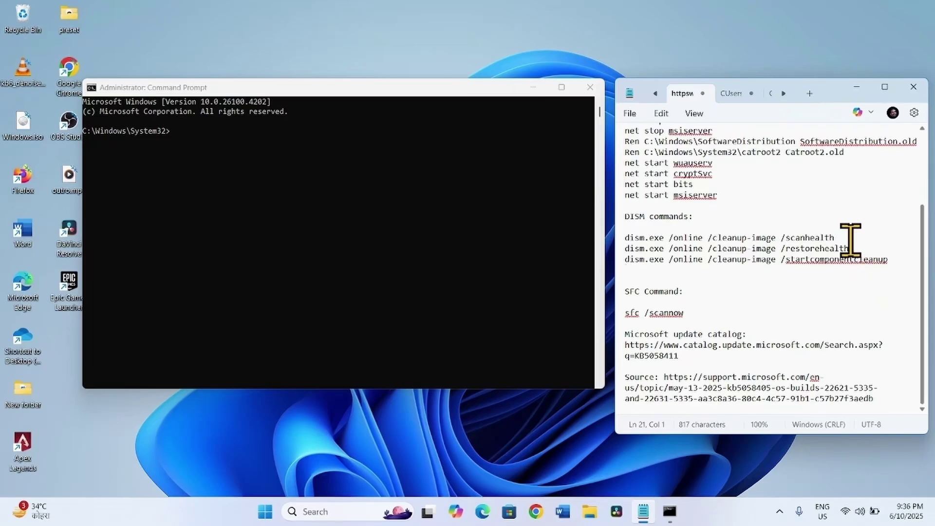
drag(846, 239, 610, 239)
right_click(653, 239)
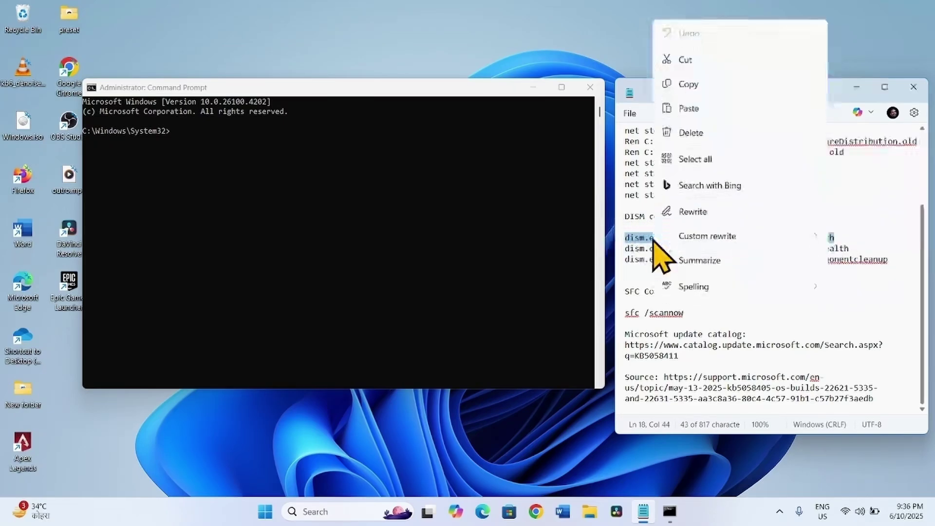
click(682, 65)
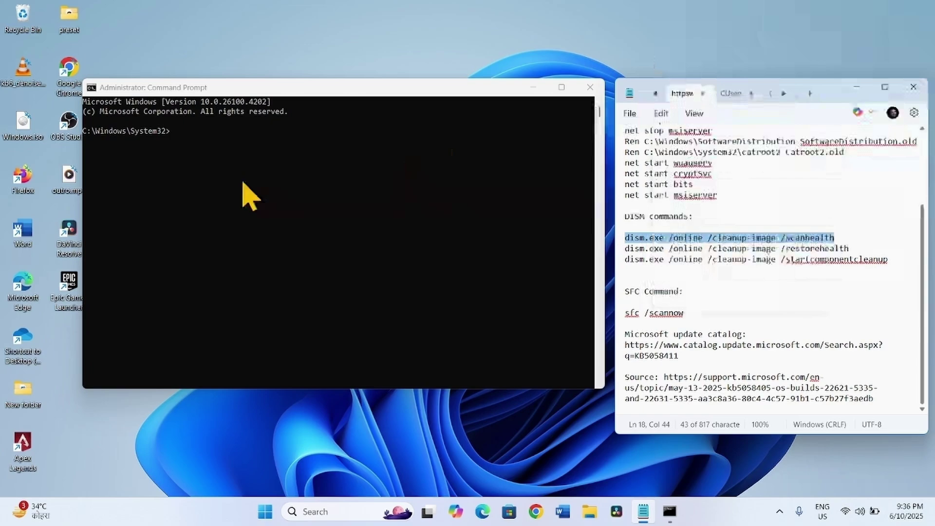
click(176, 133)
right_click(176, 132)
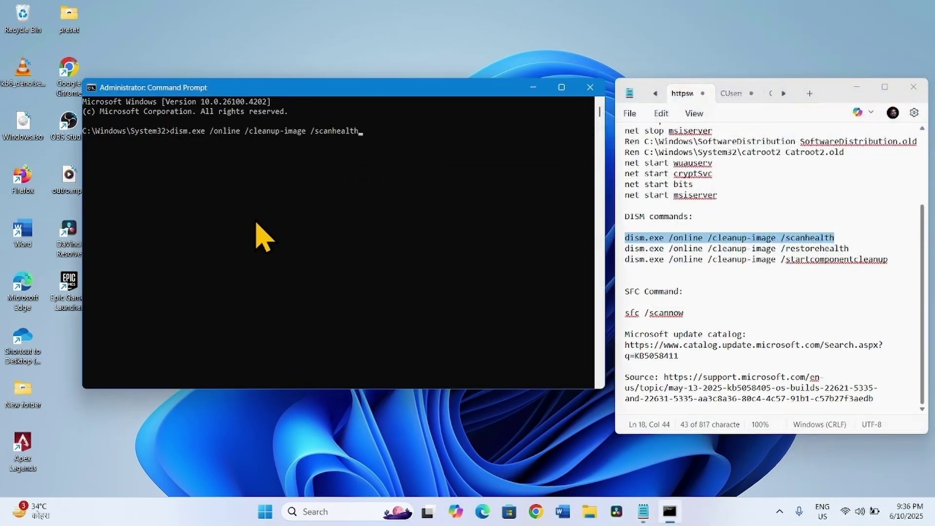
key(Return)
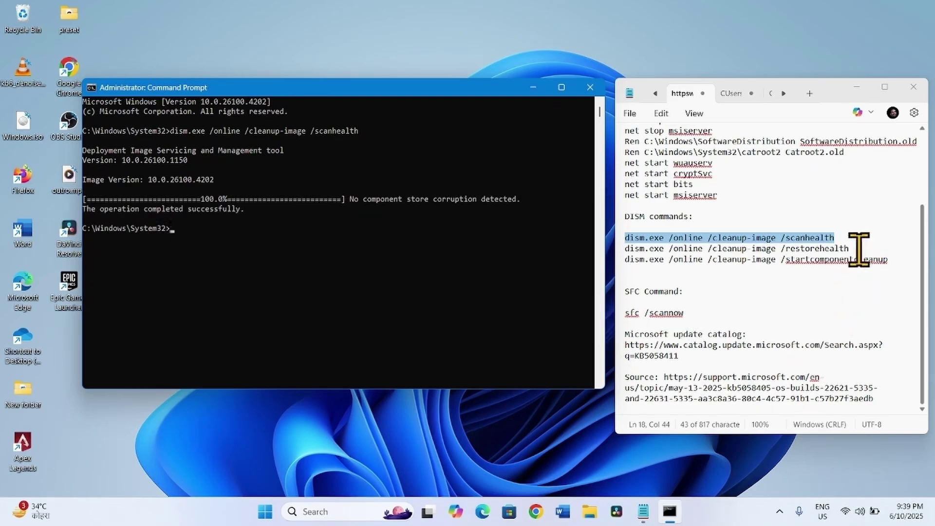
Copy "dism.exe /online /cleanup-image /restorehealth" from the notes and run it in the command prompt
drag(853, 249, 704, 260)
click(617, 248)
key(shift+End)
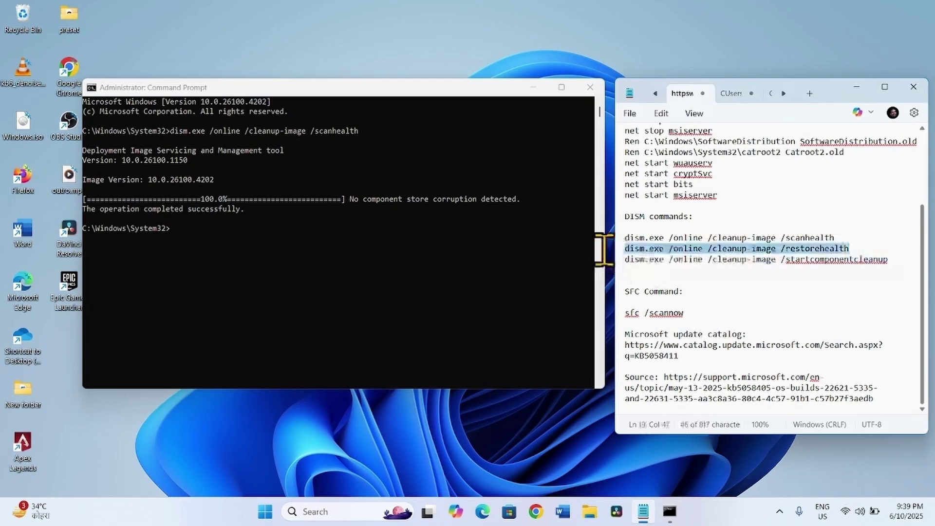
right_click(652, 247)
click(682, 66)
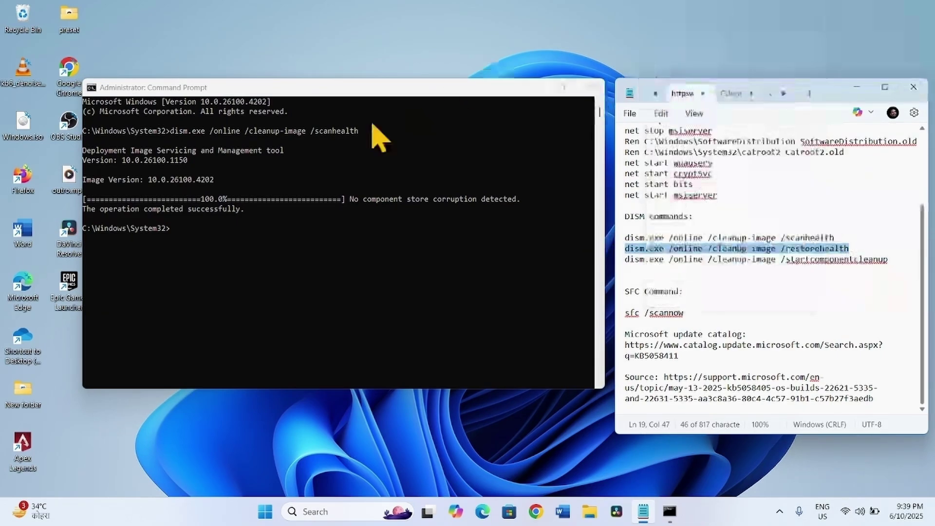
click(214, 244)
key(ctrl+v)
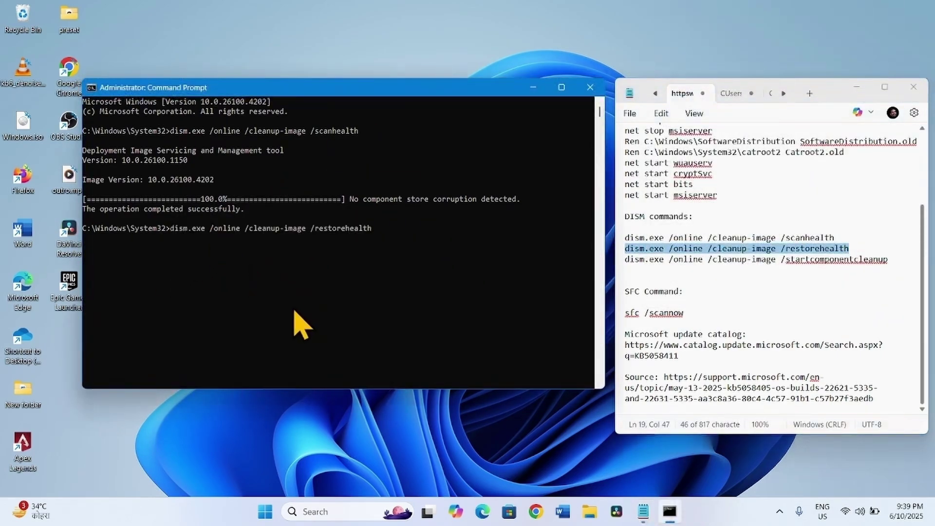
key(Return)
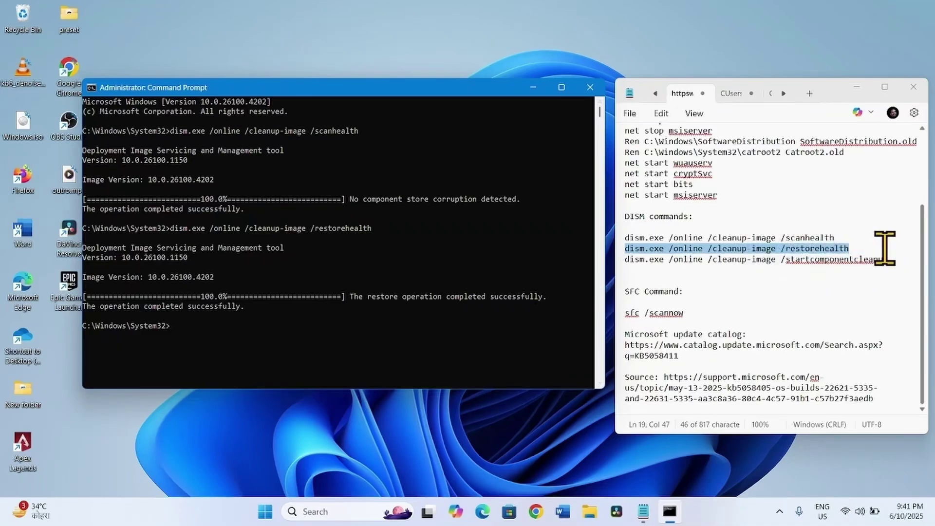
Copy "dism.exe /online /cleanup-image /startcomponentcleanup" from the notes and run it in the command prompt
drag(890, 259, 865, 267)
drag(741, 259, 612, 260)
right_click(655, 260)
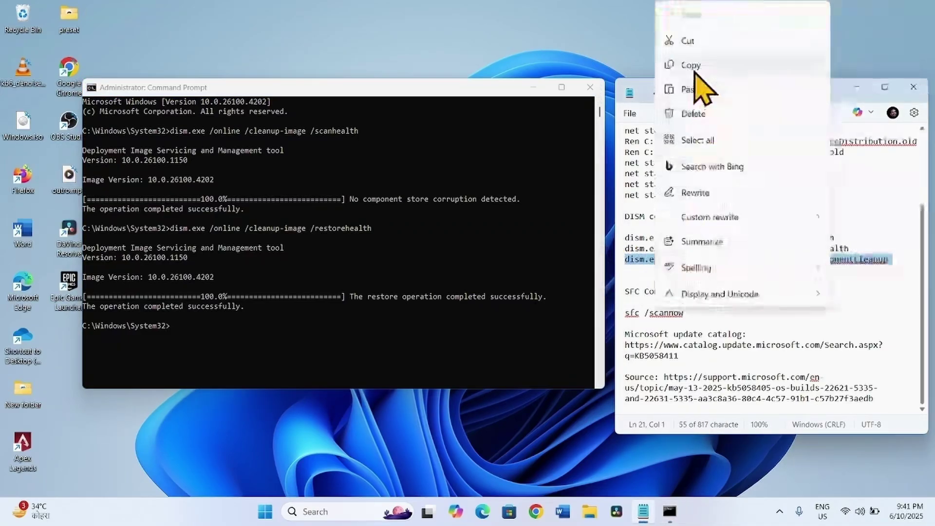
click(695, 66)
click(194, 341)
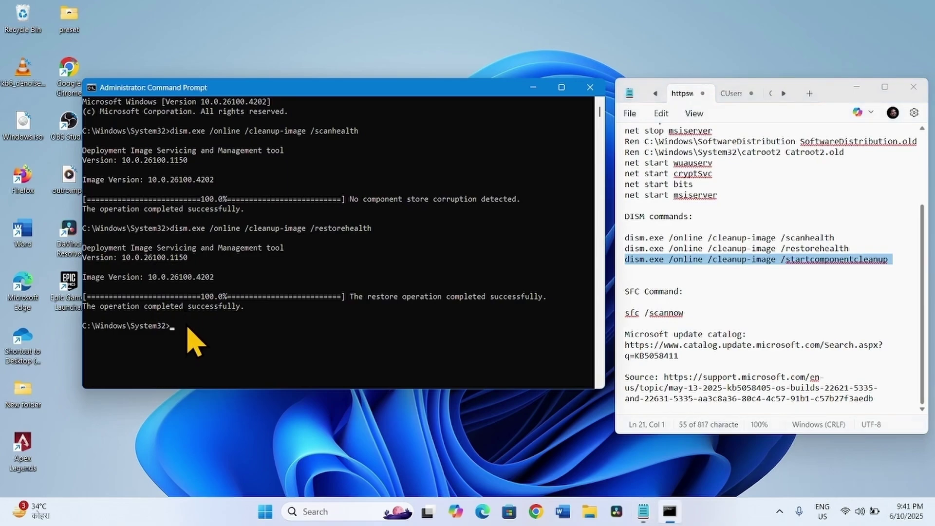
right_click(193, 341)
scroll(285, 348, down, 4)
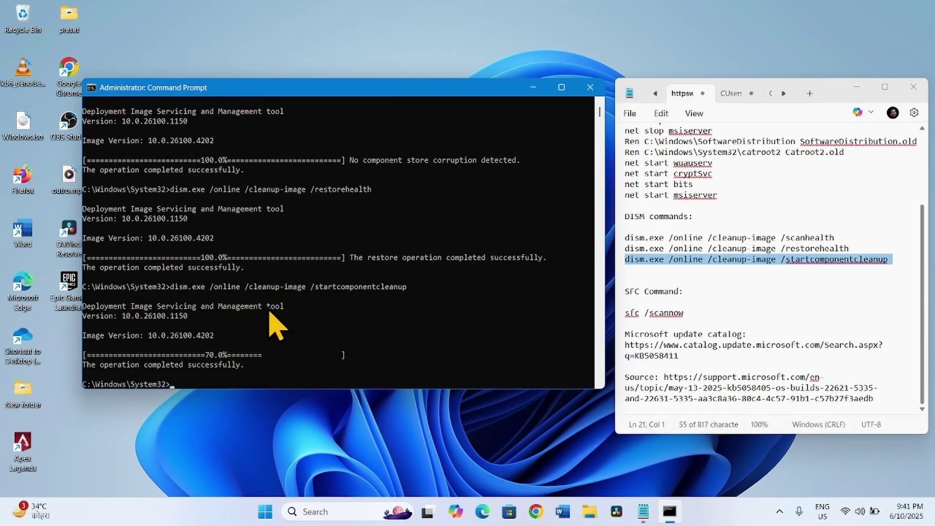
Run "sfc /scannow" copied from the notes in the command prompt, and close the Command Prompt and Notepad windows once the scan finishes
scroll(276, 326, down, 4)
click(690, 312)
drag(690, 312, 611, 309)
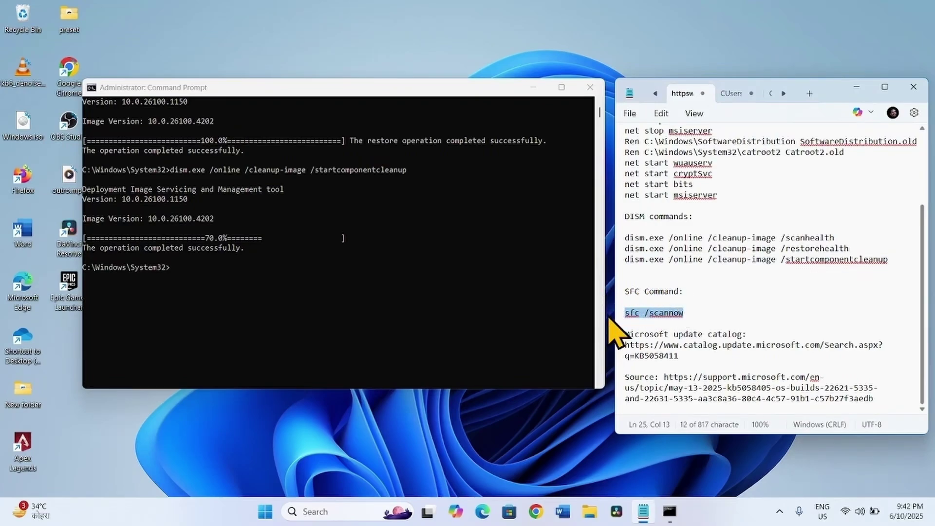
right_click(647, 312)
click(720, 72)
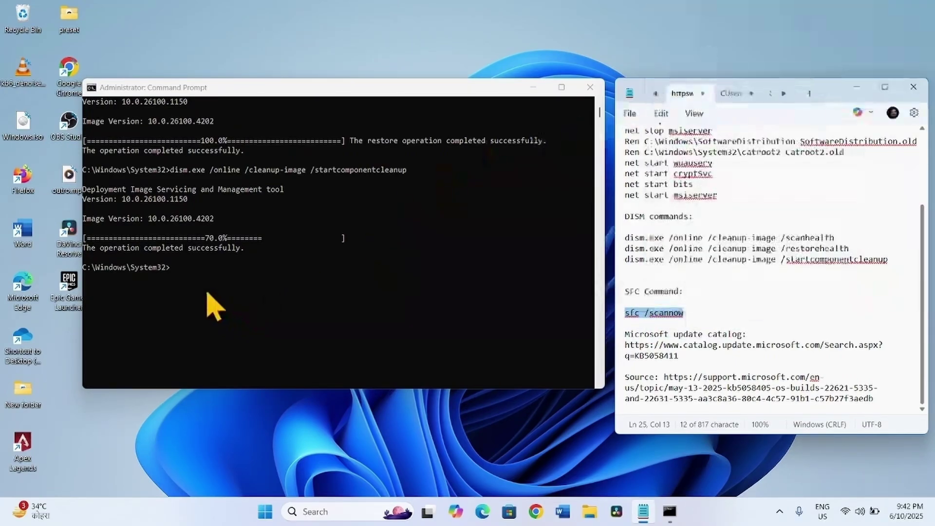
click(191, 270)
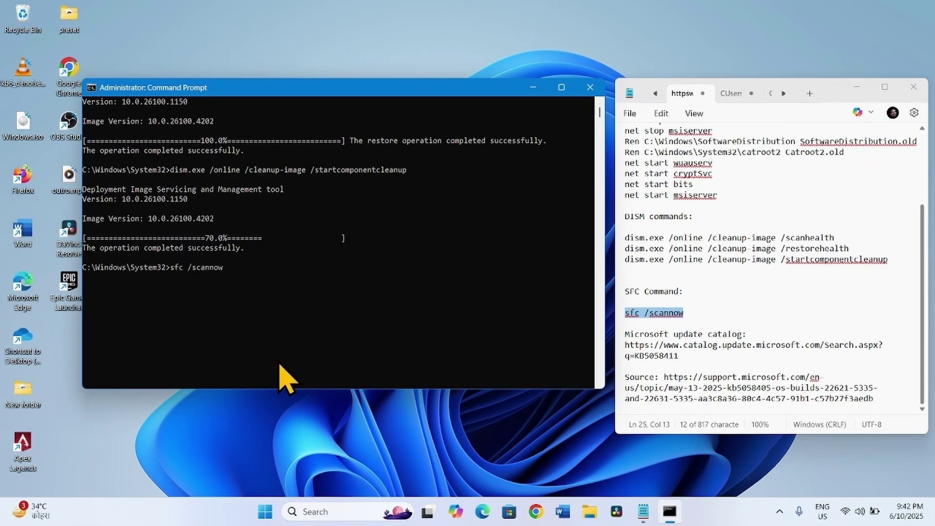
key(Return)
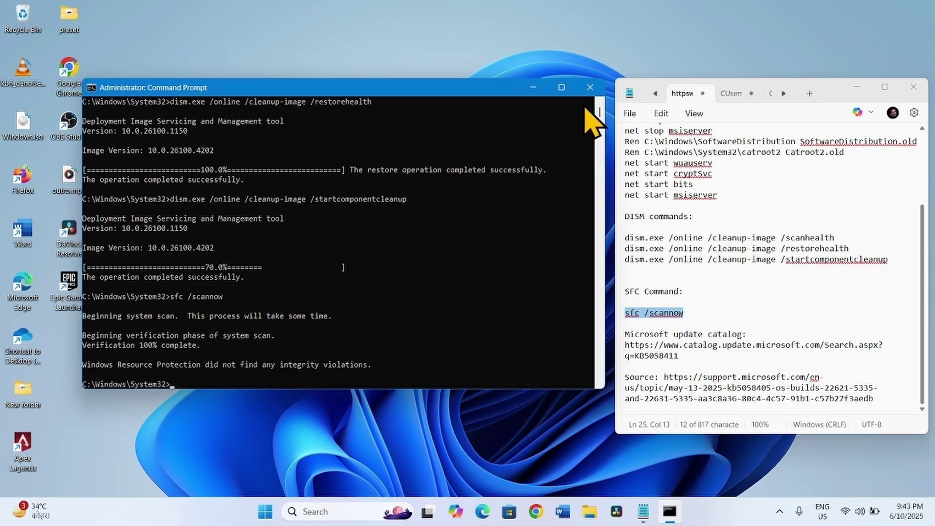
click(589, 87)
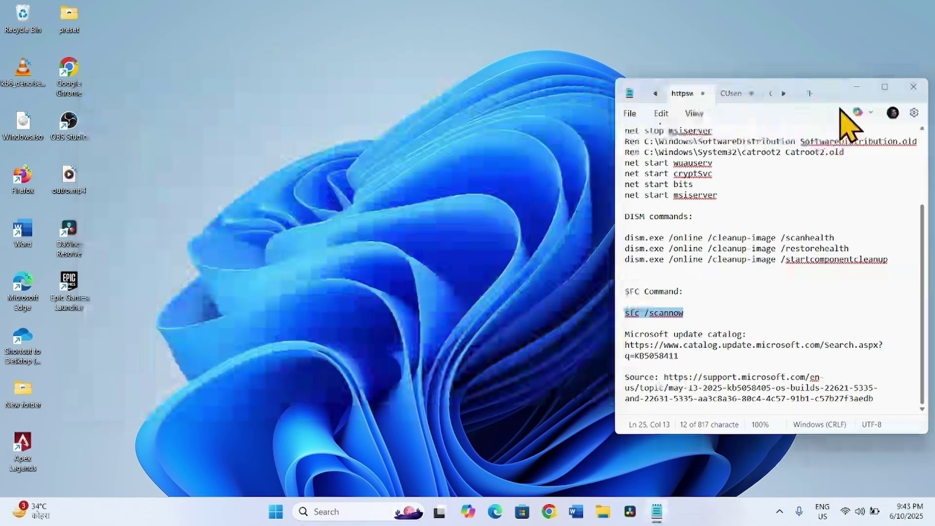
click(913, 87)
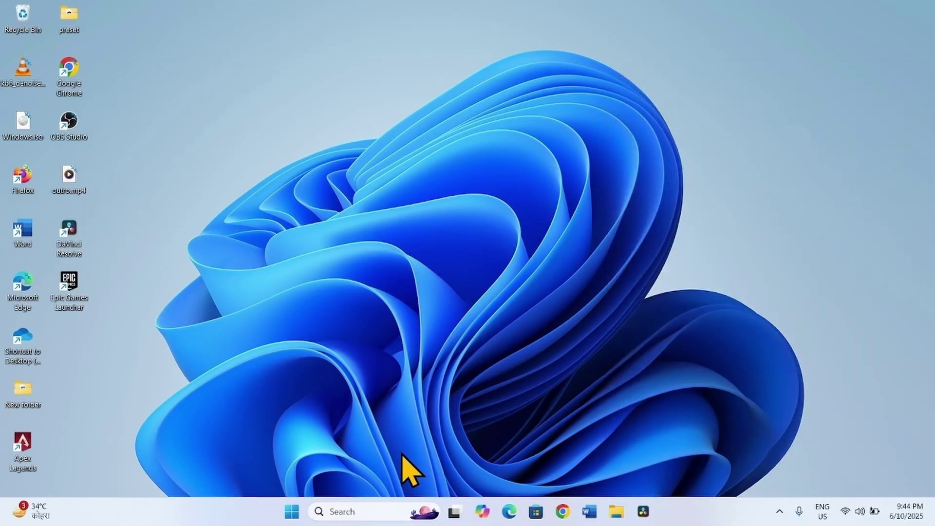
Bring up the power options in the Start menu and dismiss them without restarting the computer
click(293, 511)
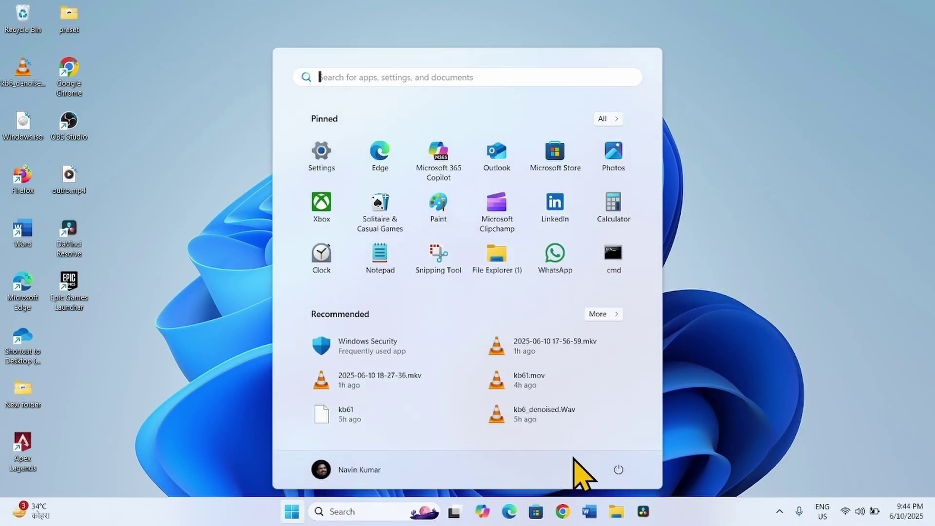
click(618, 469)
click(734, 396)
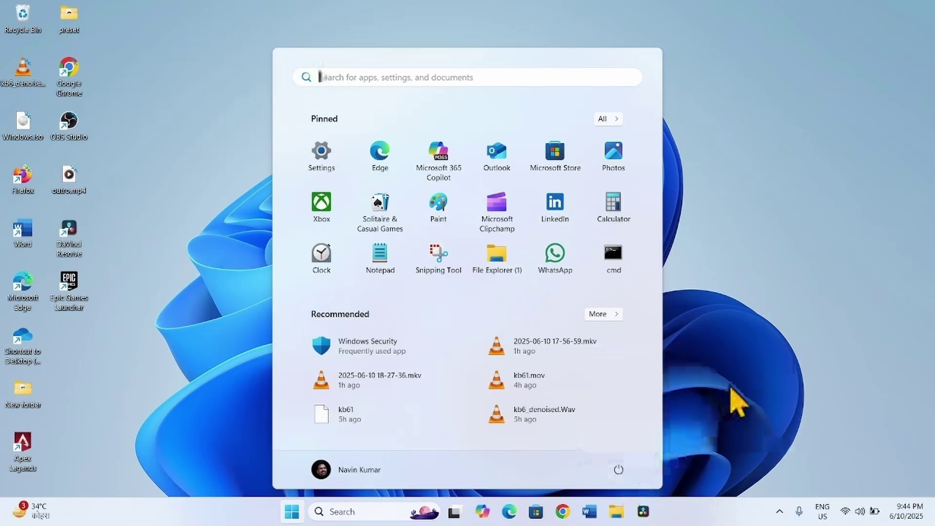
click(734, 396)
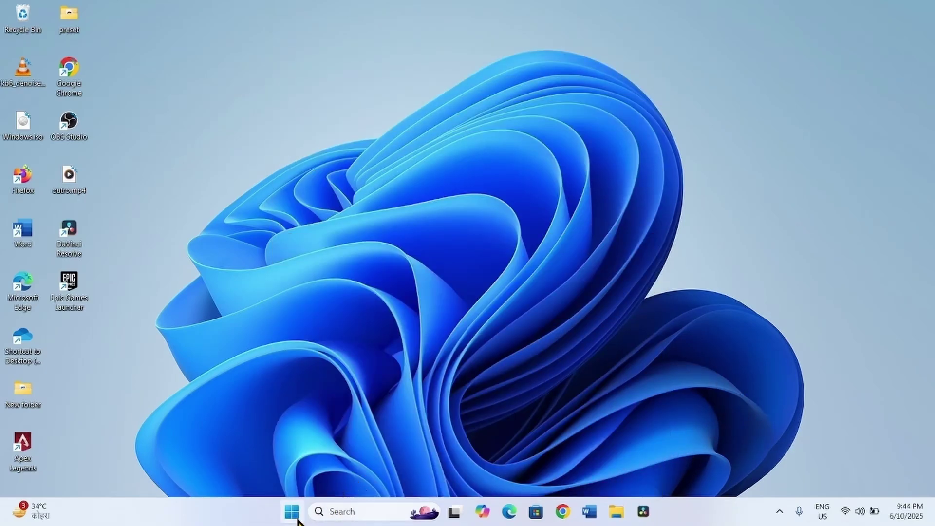
Check for updates on the Windows Update page of Settings, and close Settings
click(295, 516)
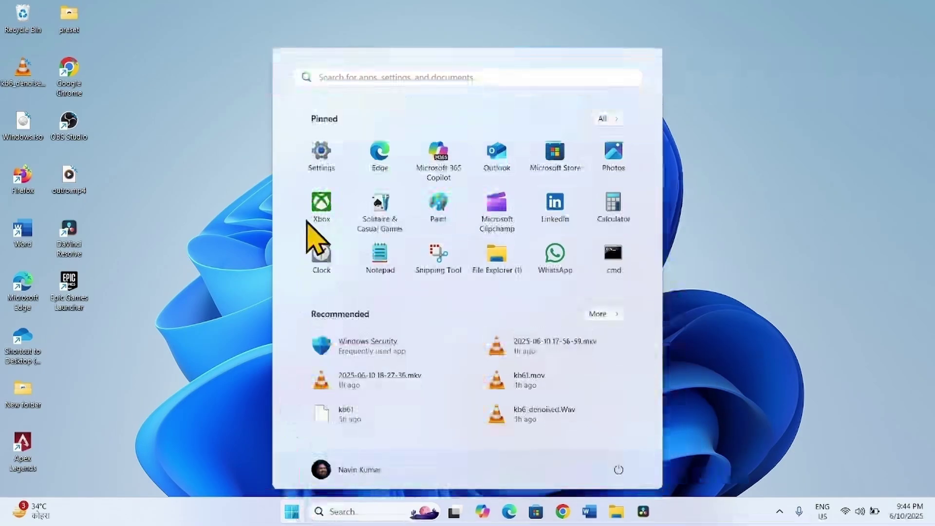
click(325, 158)
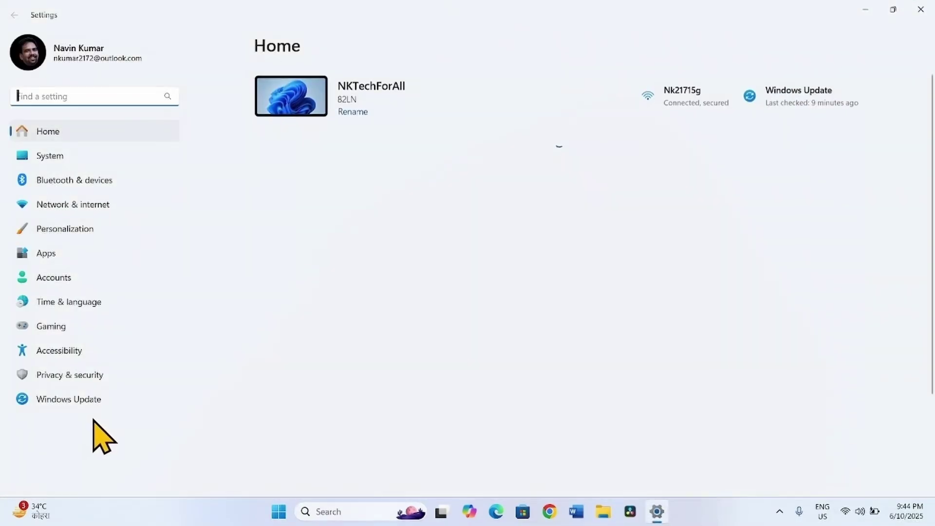
click(85, 408)
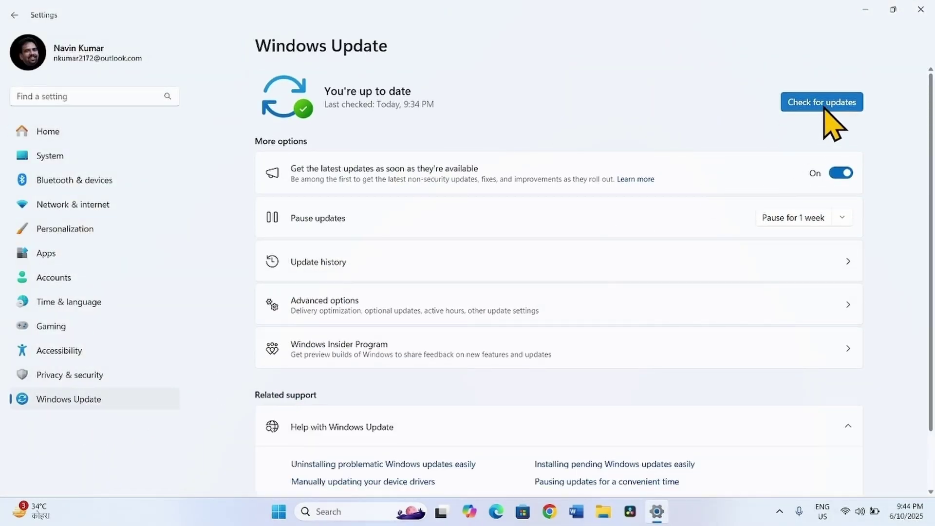
click(820, 109)
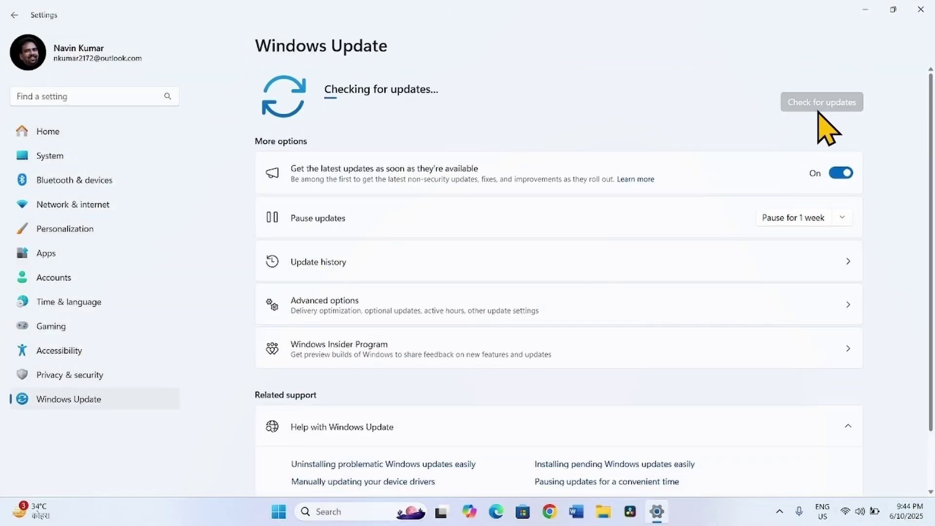
click(921, 10)
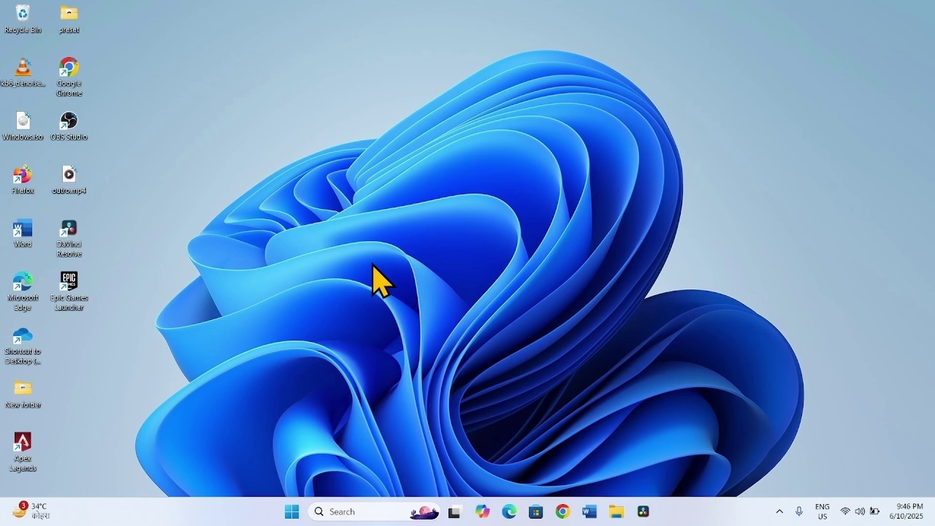